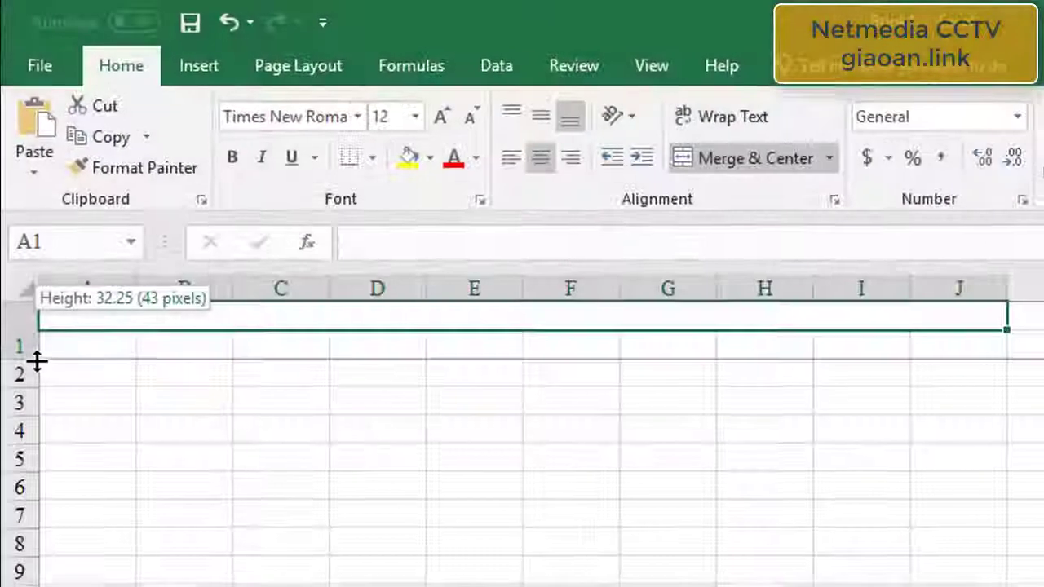
- Heighten row 1 and type the title 'TẠO LIÊN KẾT HYPERLINK TRONG EXCEL' in merged A1:J1
drag(38, 359, 37, 362)
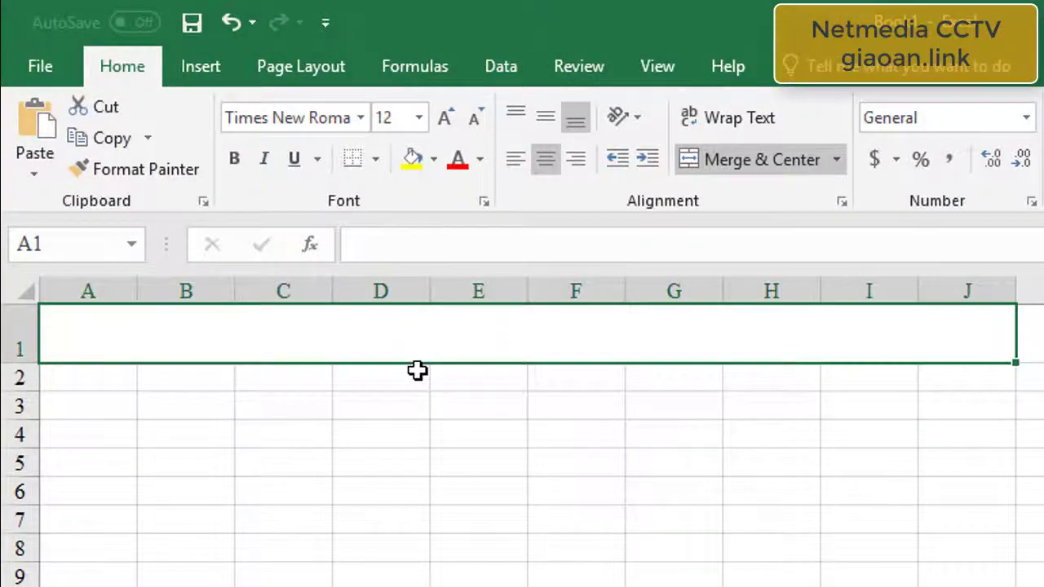
text(TẠO LI)
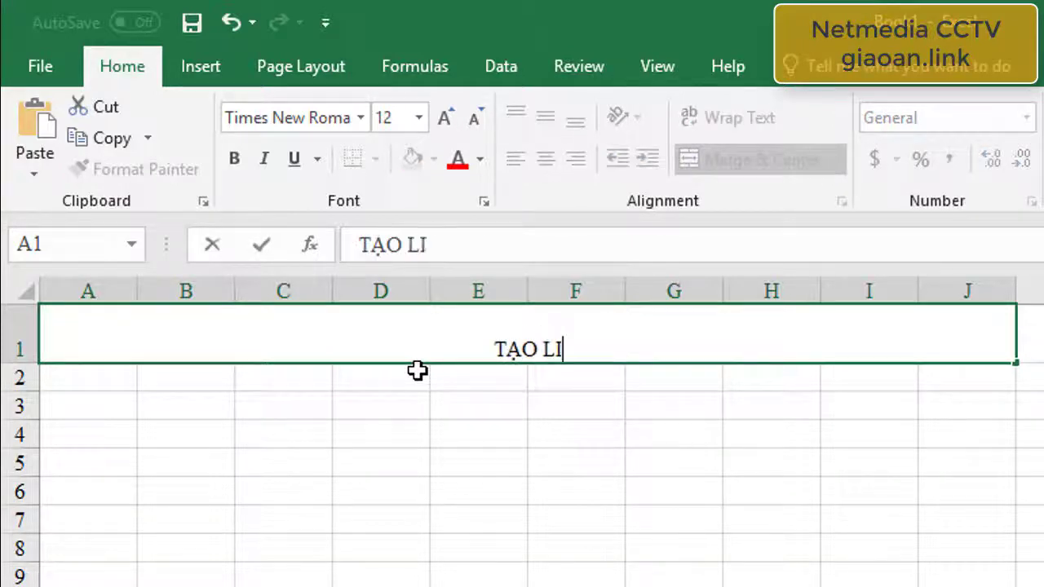
text(ÊN KÉT HYPERLINK )
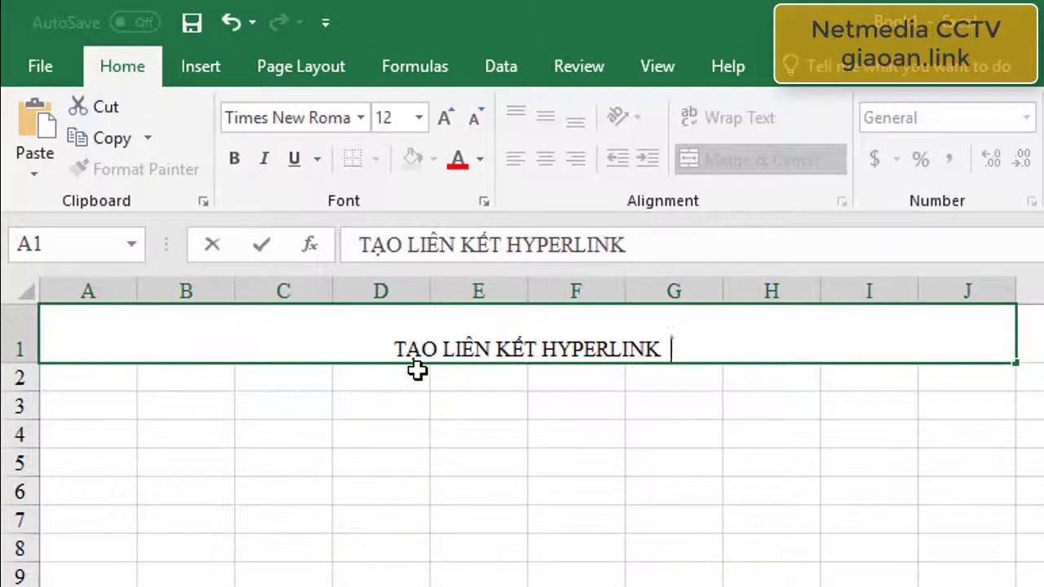
text(TRONG EXCEL)
- Format the A1 title as middle-aligned, 16 pt, purple and bold
click(112, 482)
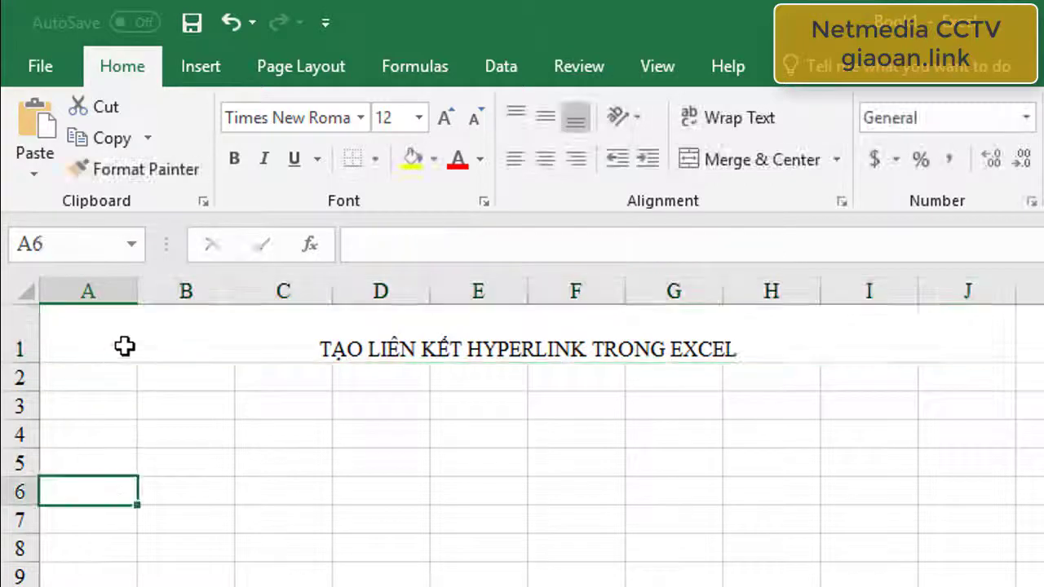
click(123, 346)
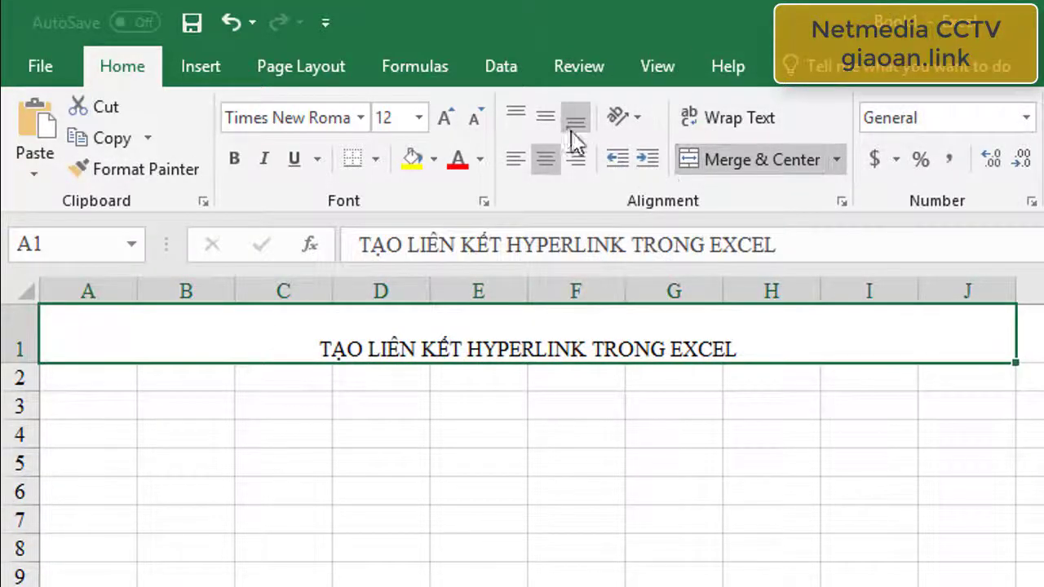
click(548, 117)
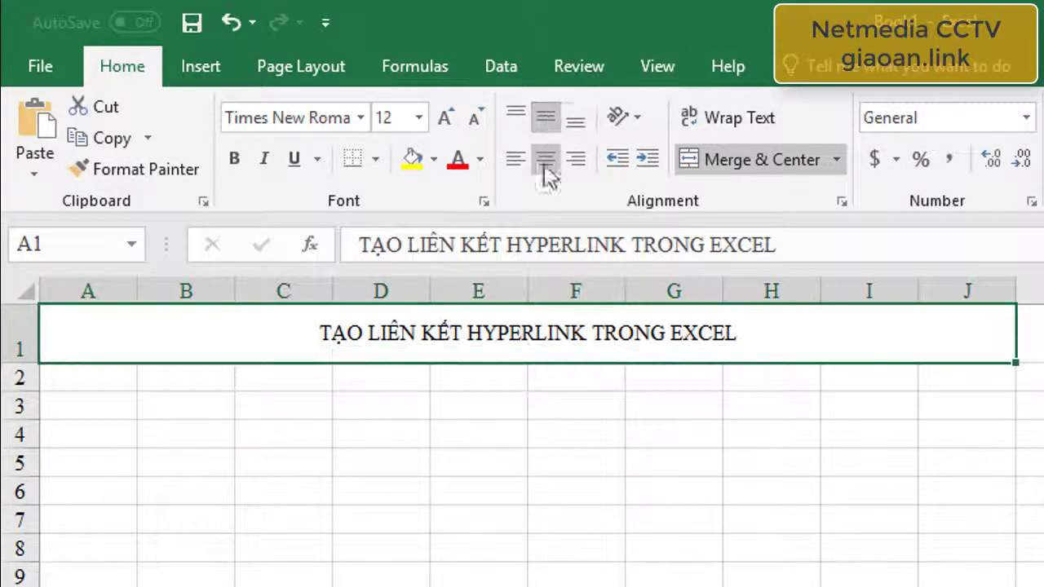
click(398, 118)
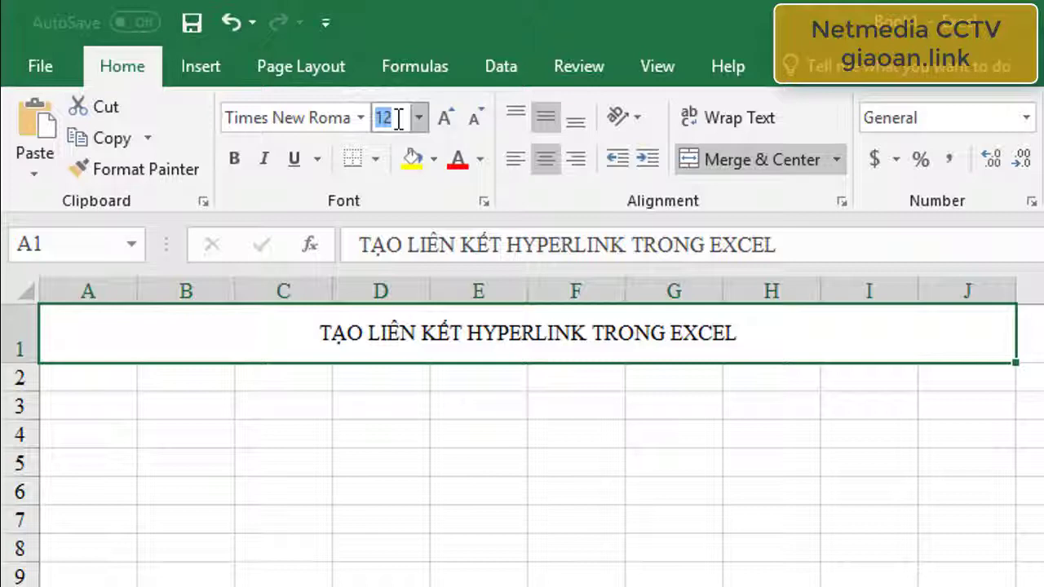
text(16)
key(Return)
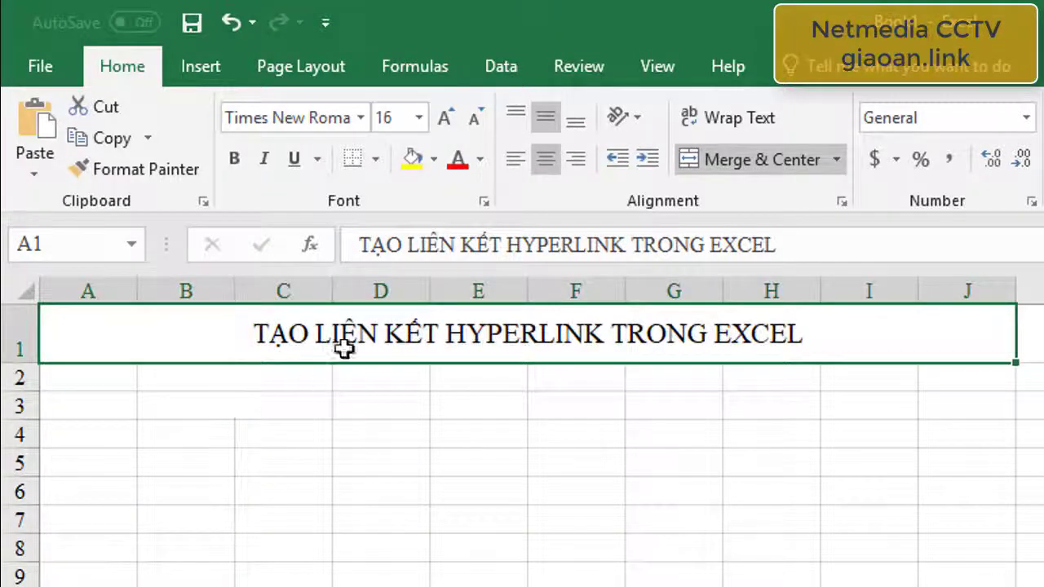
click(480, 161)
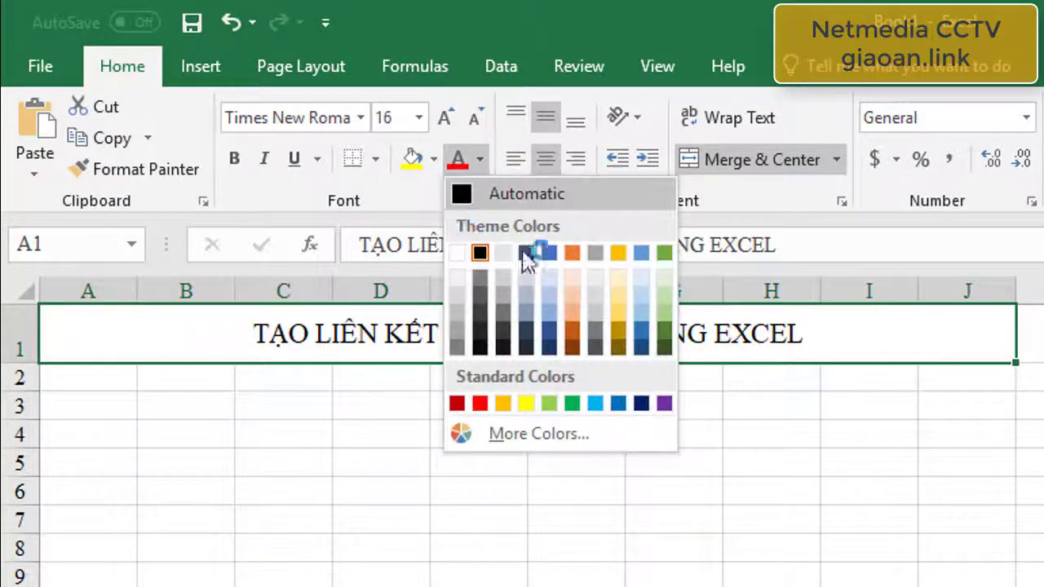
click(665, 403)
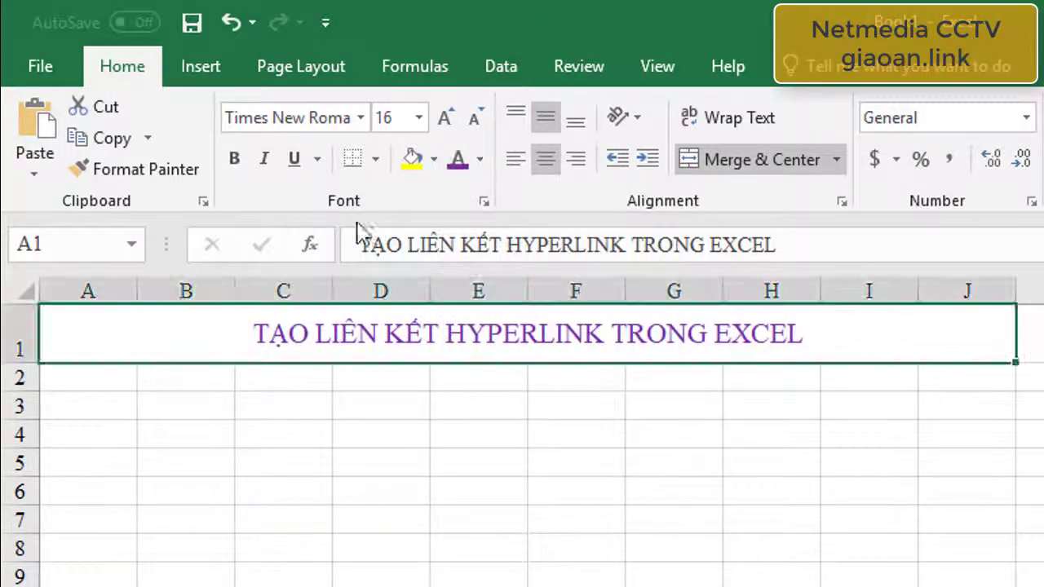
click(234, 158)
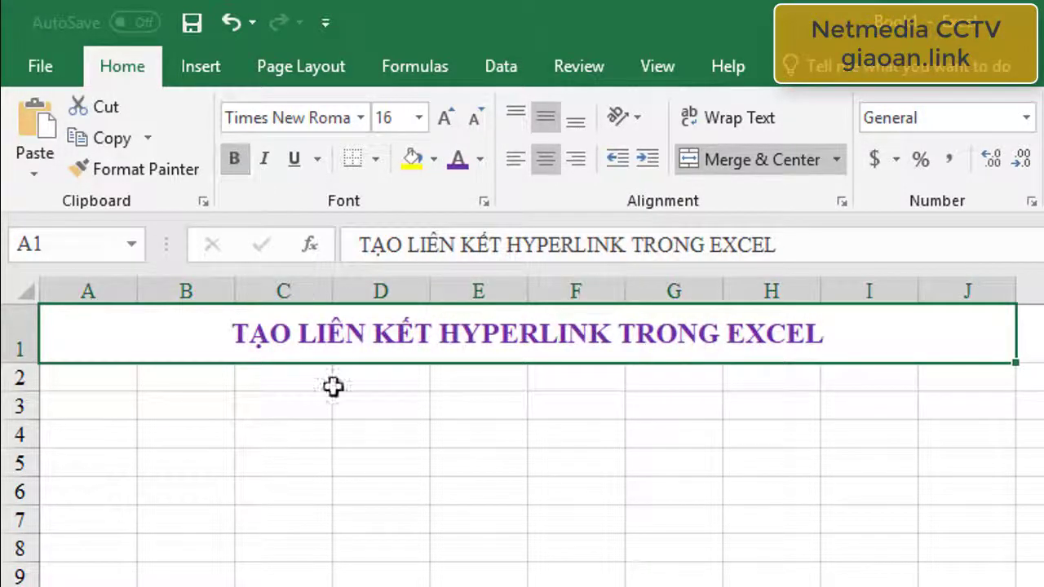
click(335, 445)
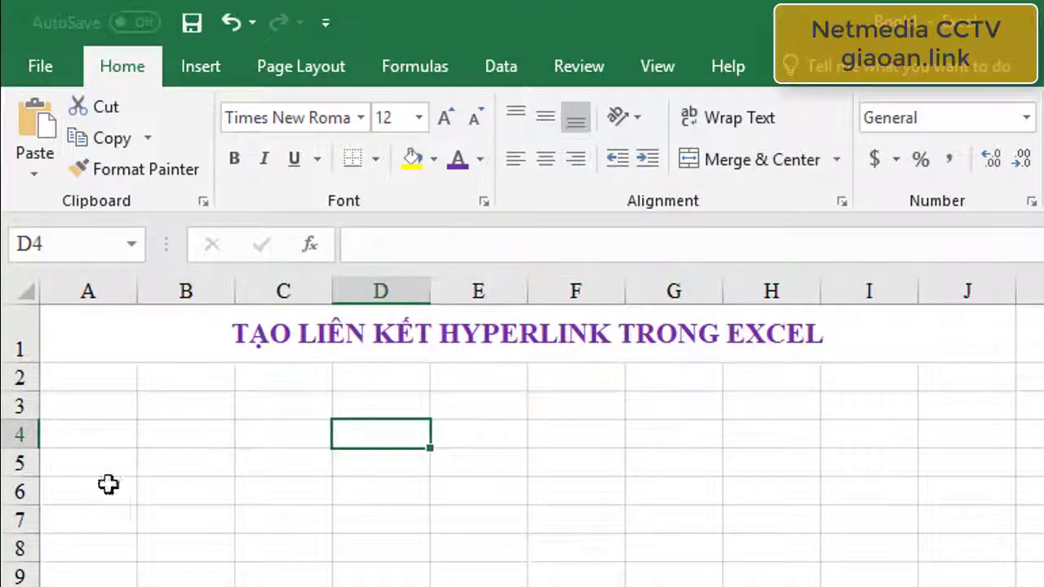
- Enter the label 'Chuyển đến nội dung Ô 40' in cell B4
click(164, 433)
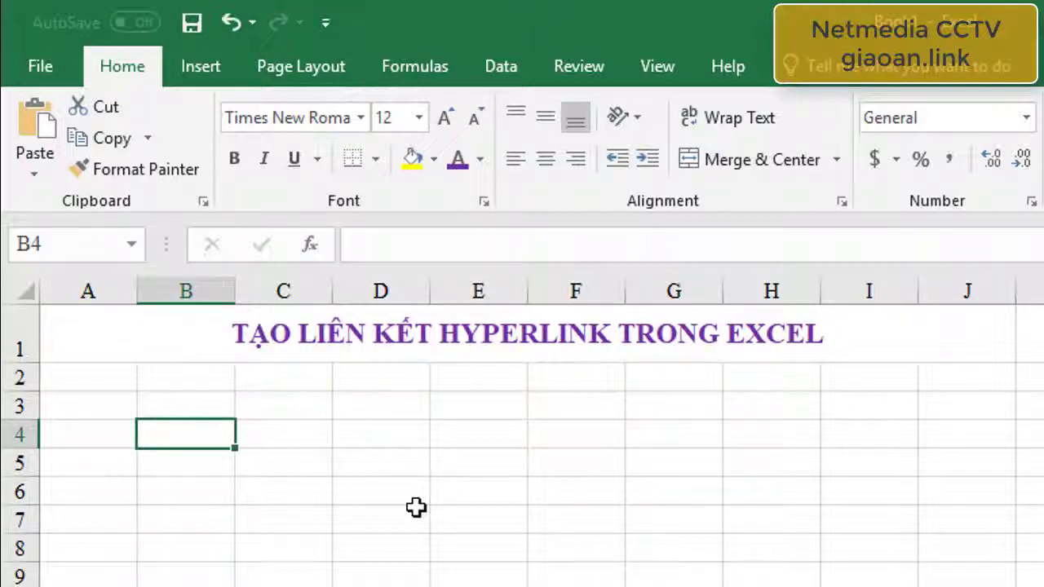
text(C)
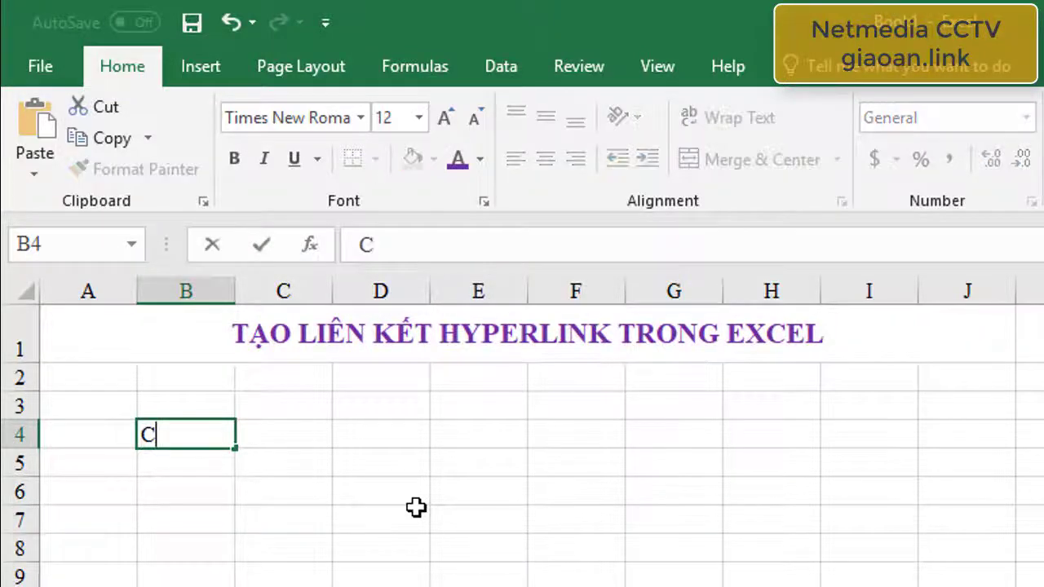
text(huyeển)
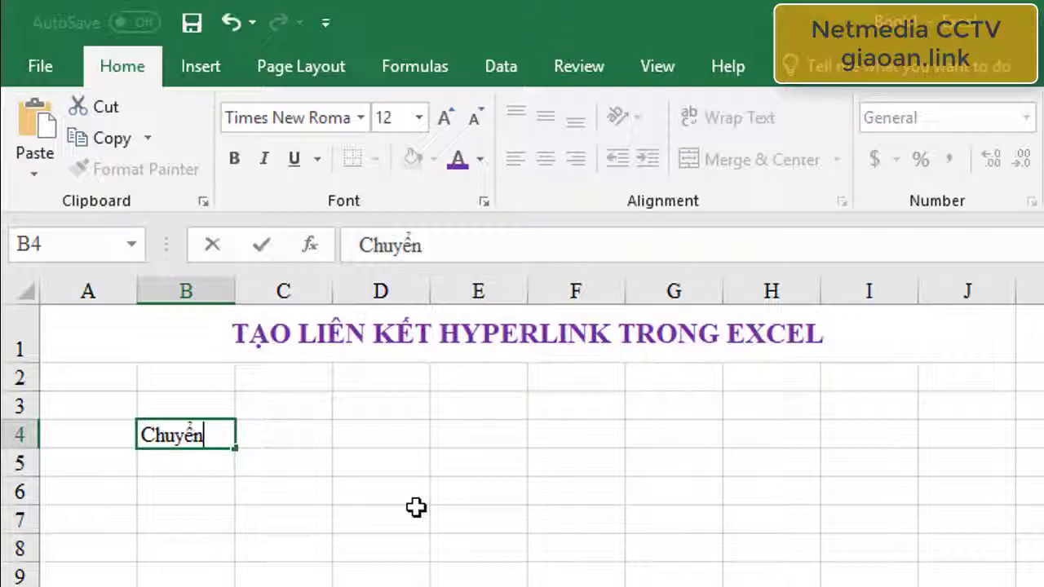
text(đên)
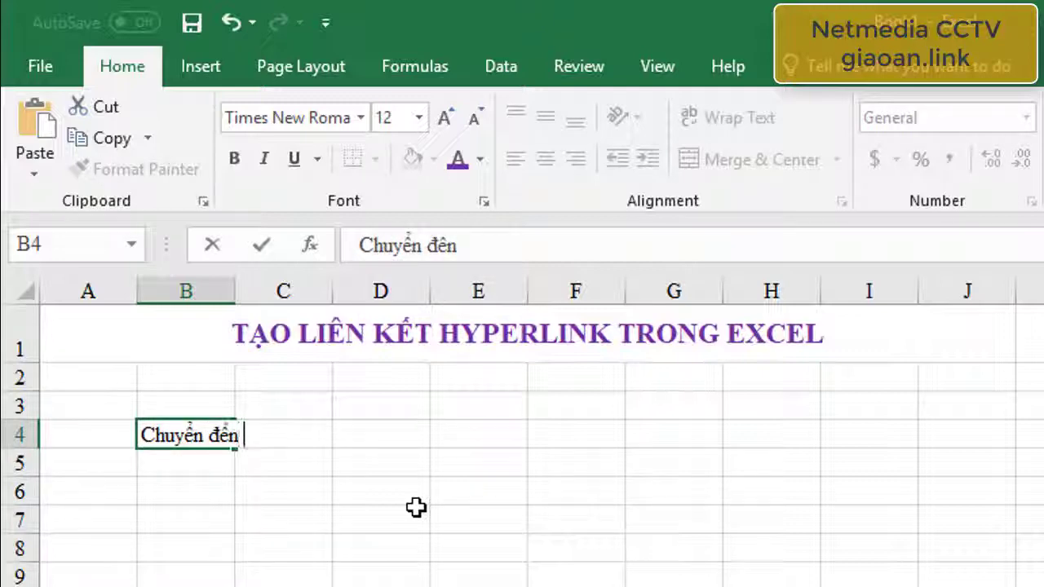
text( noội du)
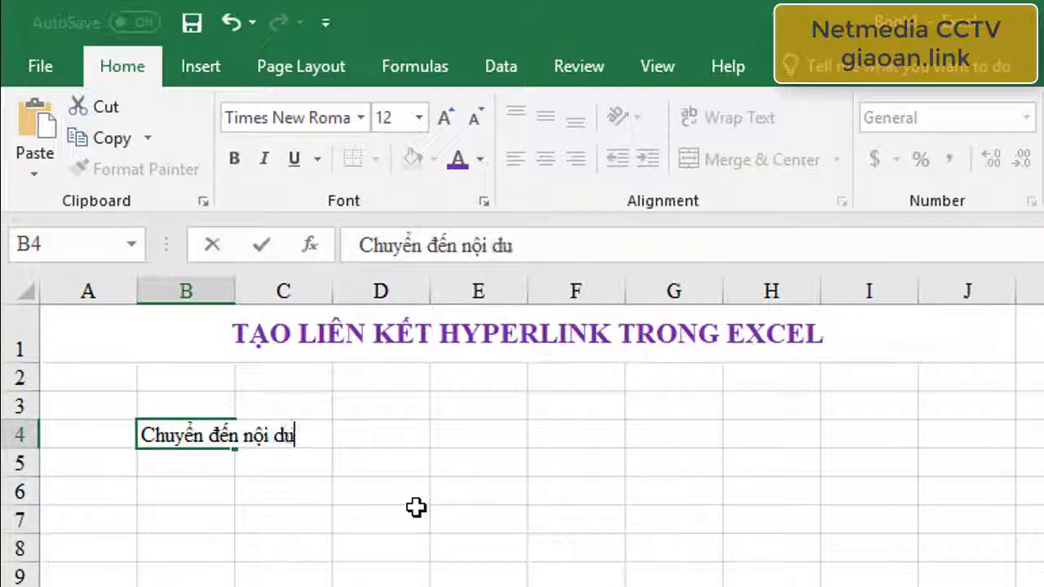
text(ng )
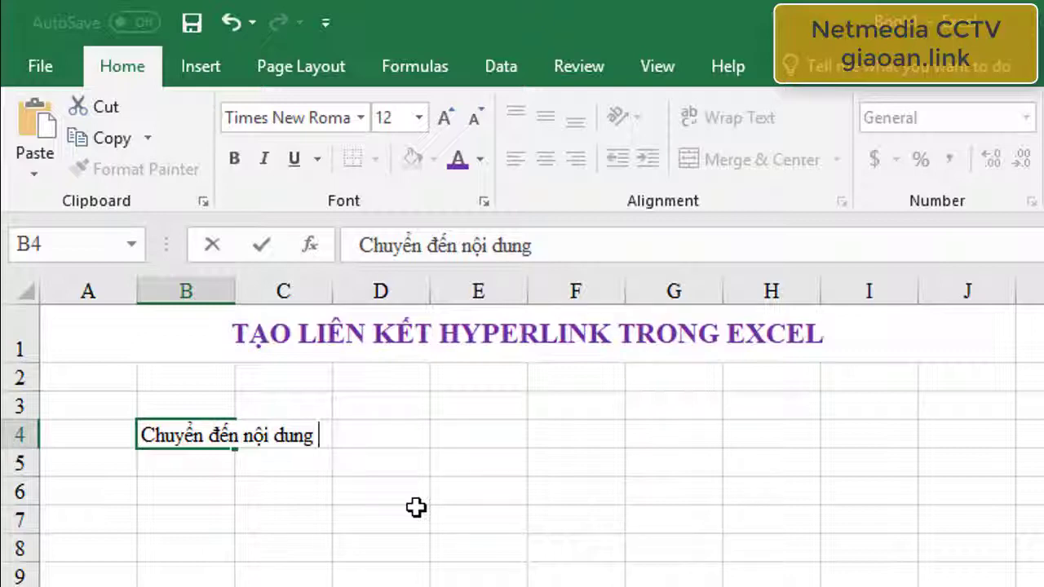
text(O)
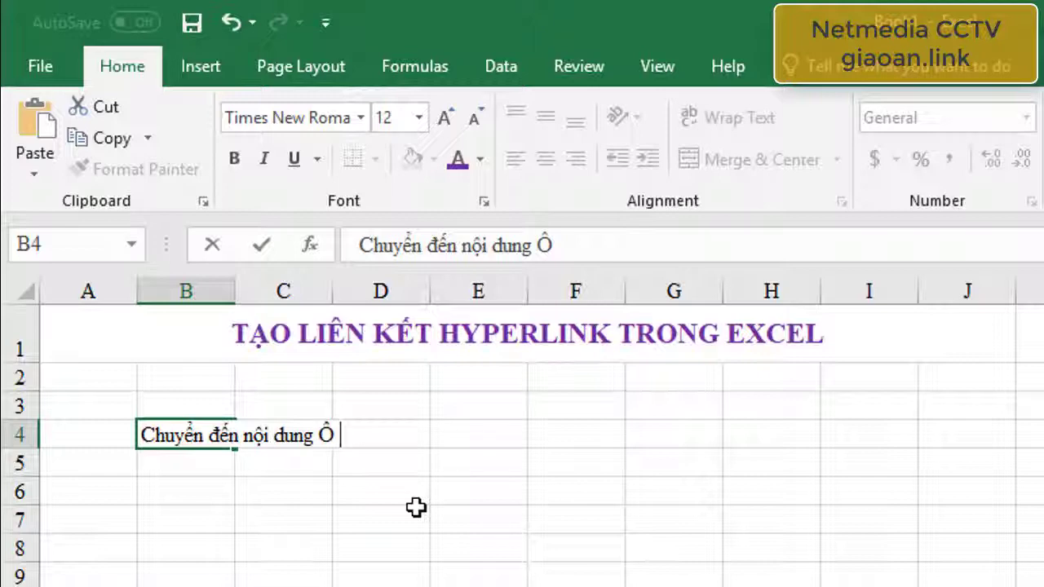
text(0)
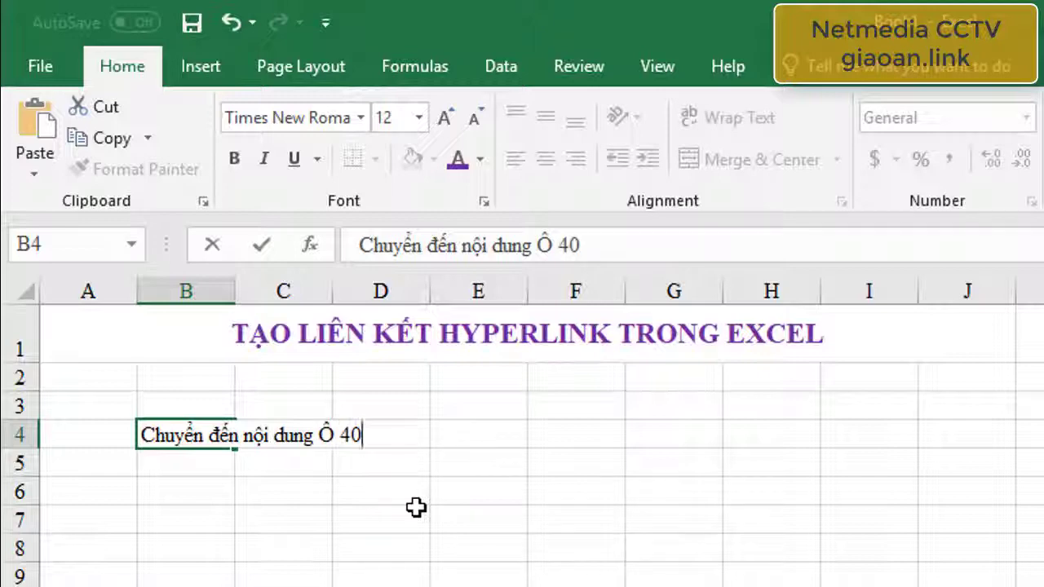
click(304, 535)
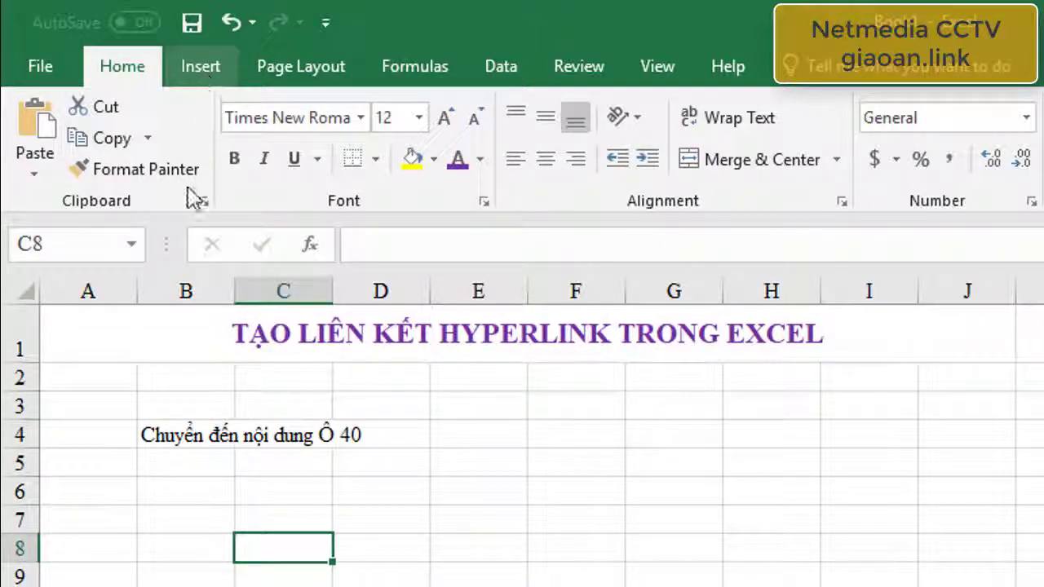
- Draw a speech-bubble callout over B4:D5 with its tail stretched down toward row 6
click(219, 70)
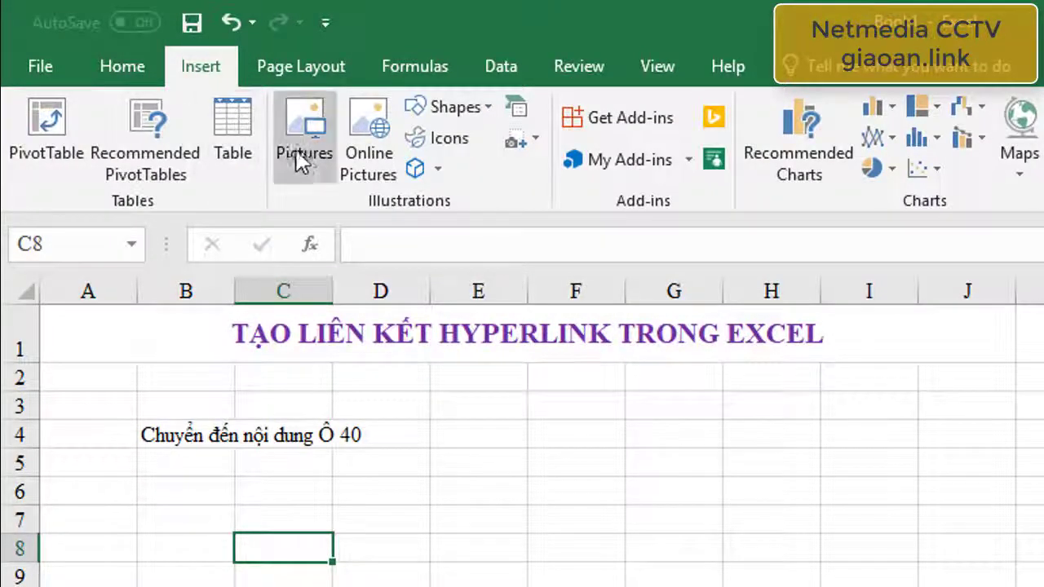
click(482, 113)
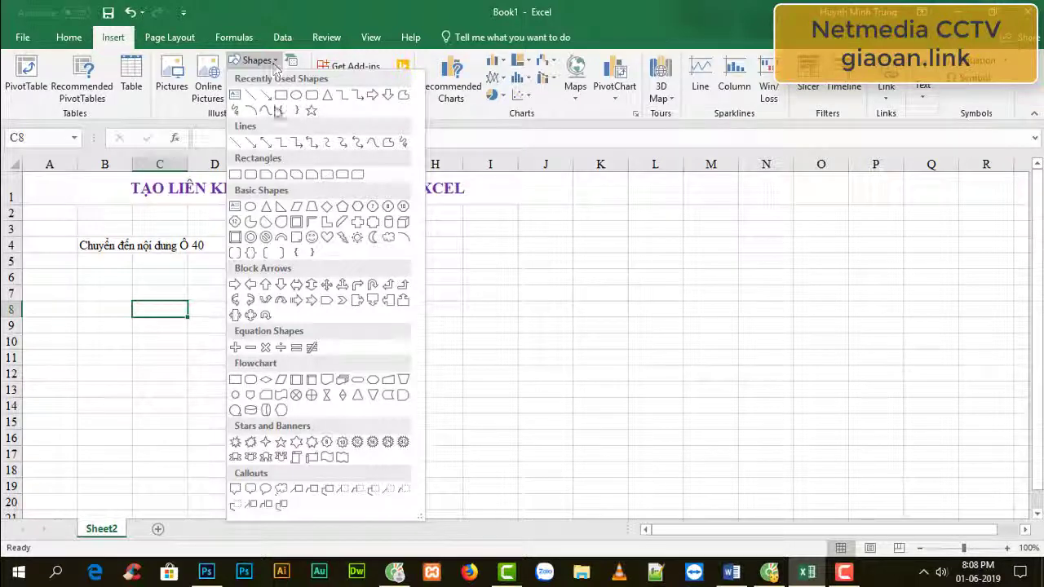
click(234, 489)
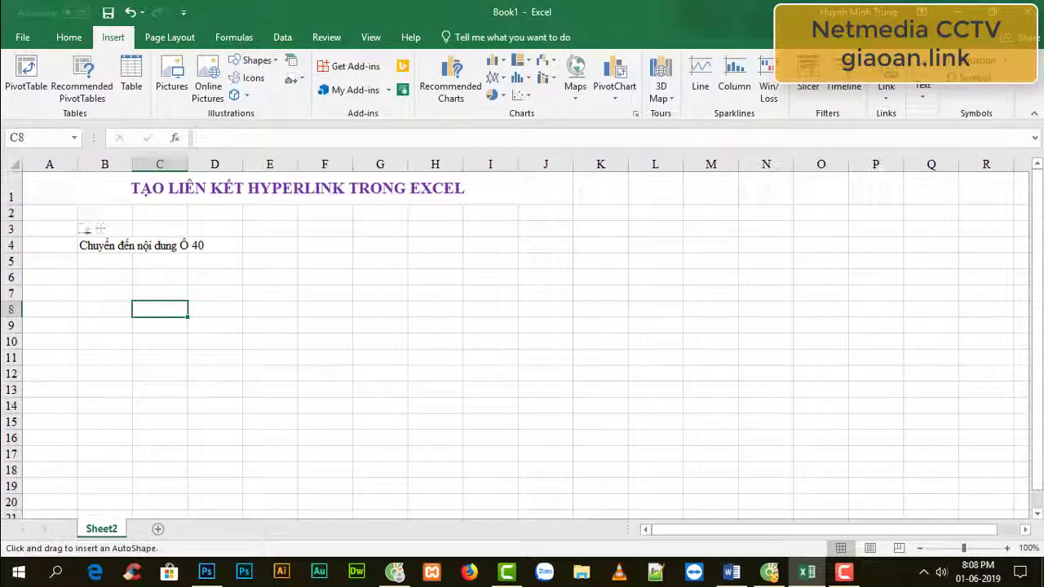
drag(78, 234, 216, 268)
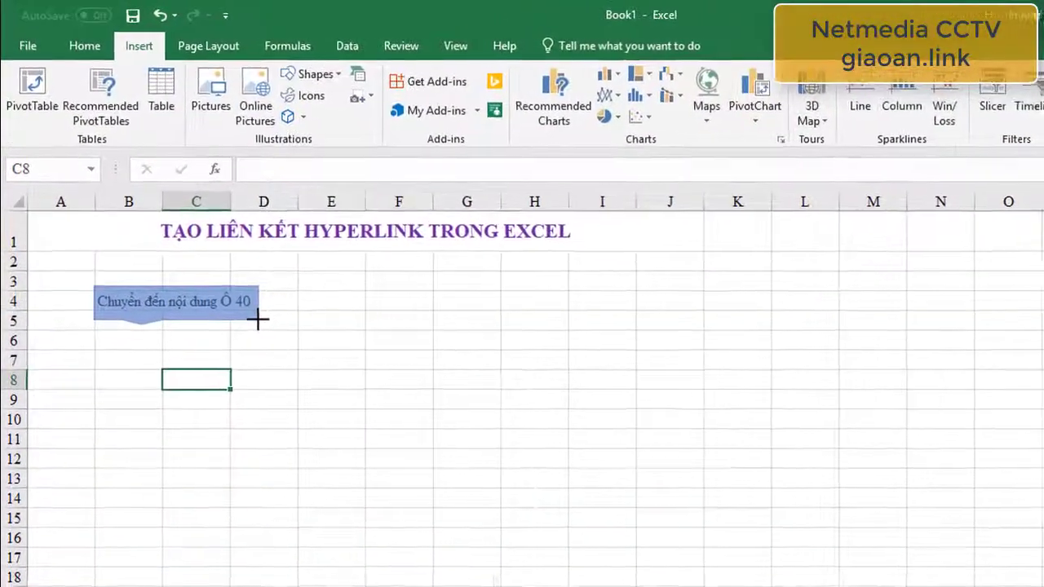
drag(240, 298, 239, 297)
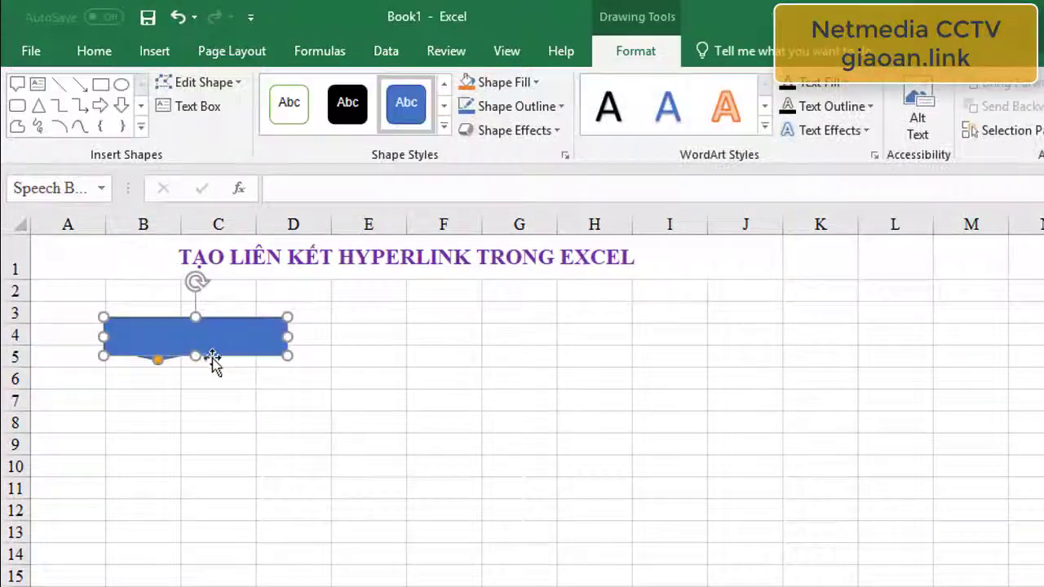
drag(157, 359, 178, 385)
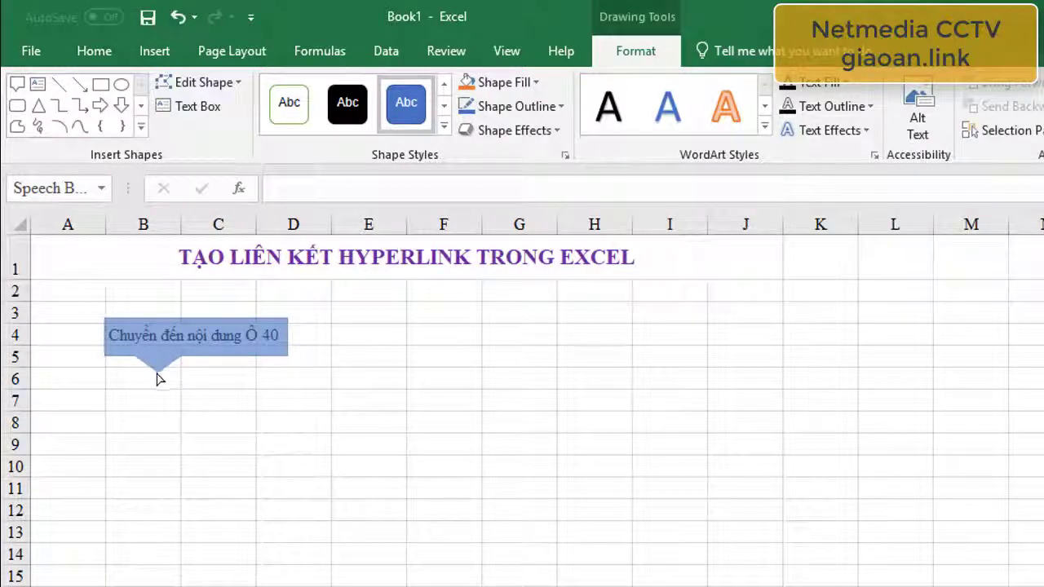
drag(156, 373, 155, 374)
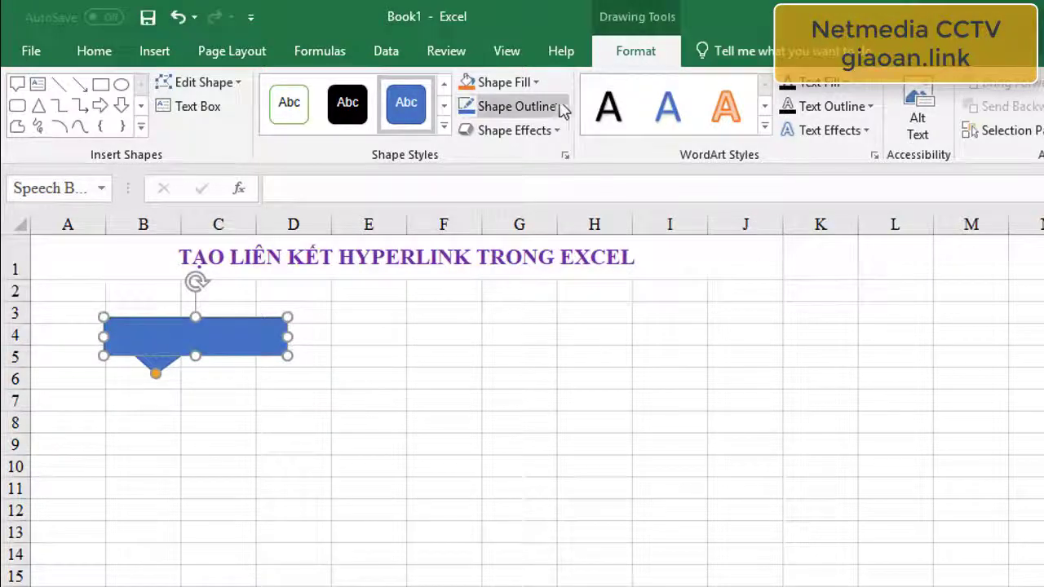
- Give the callout no fill and a red 1½ pt outline
click(536, 83)
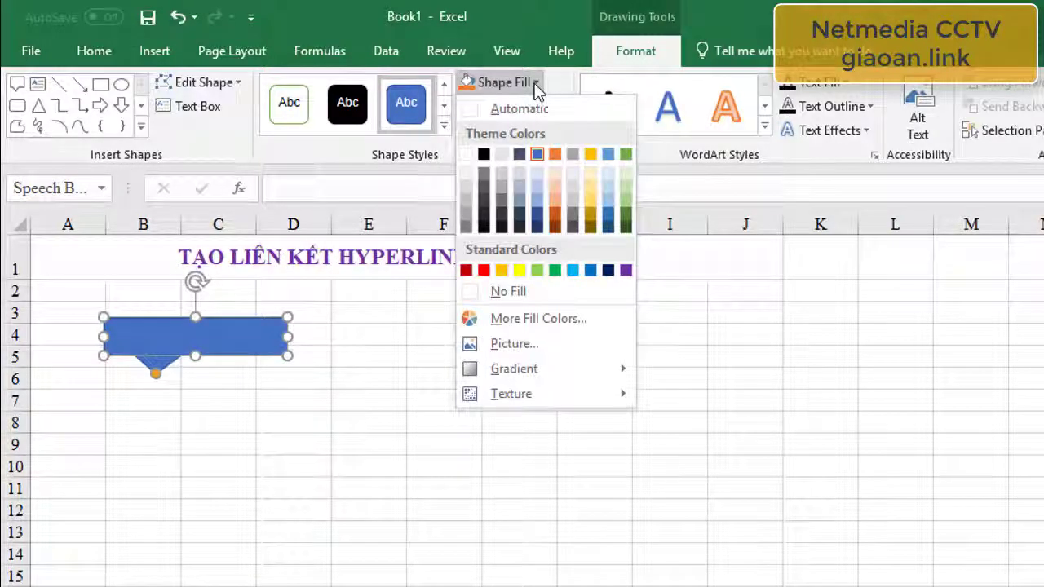
click(526, 292)
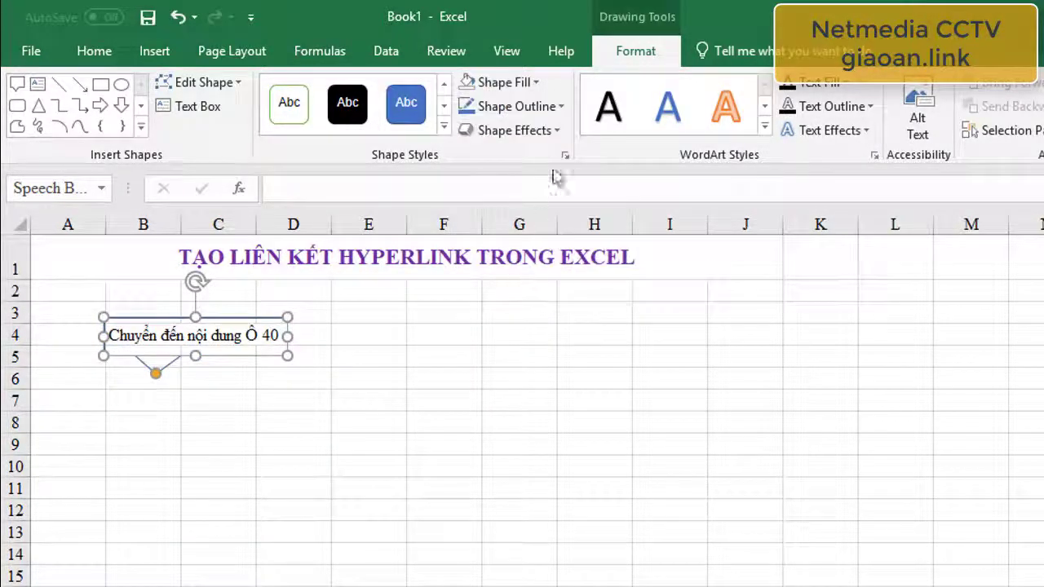
click(559, 107)
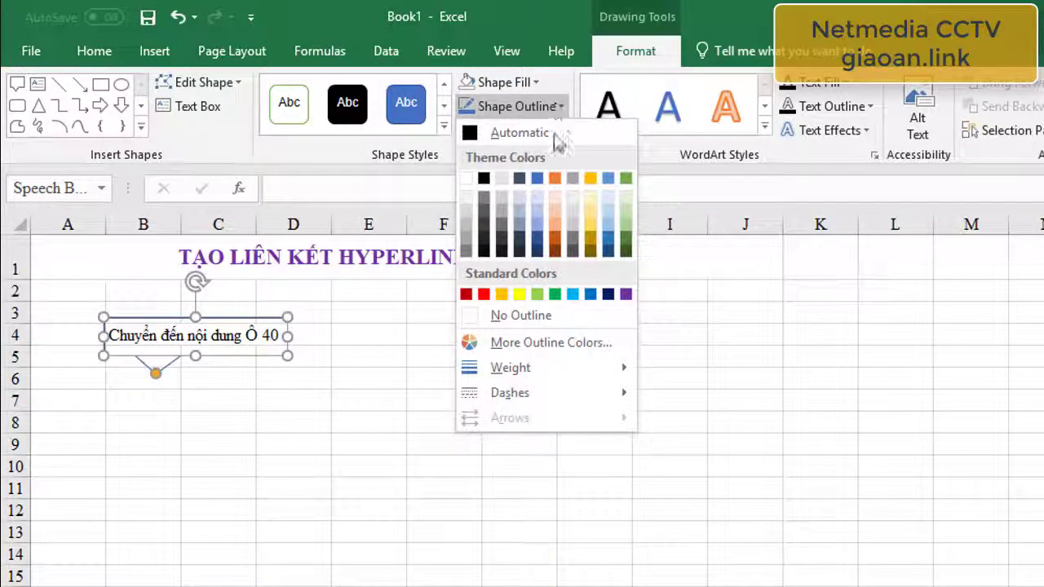
mouse_move(548, 371)
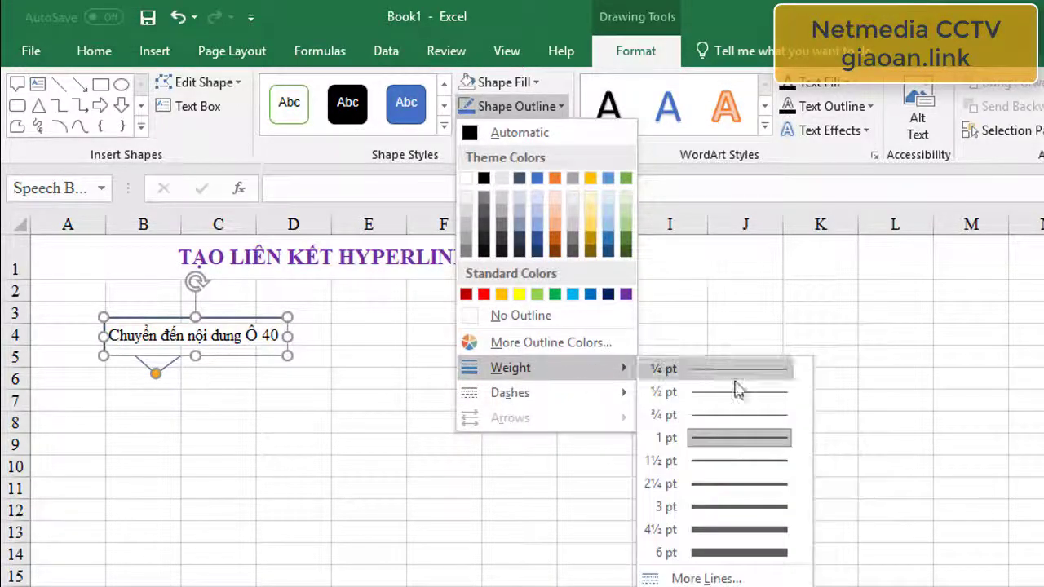
click(729, 462)
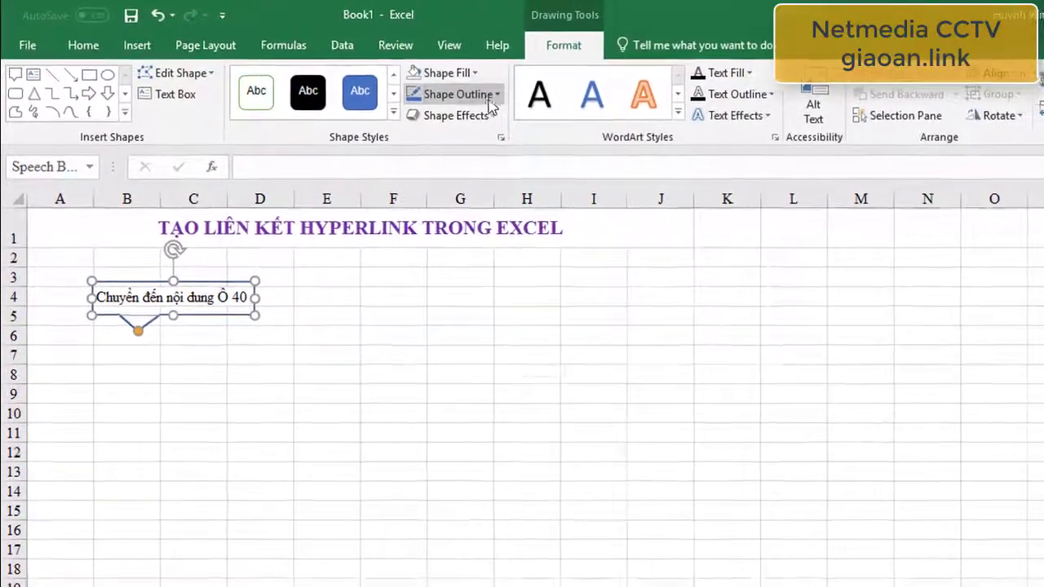
click(522, 99)
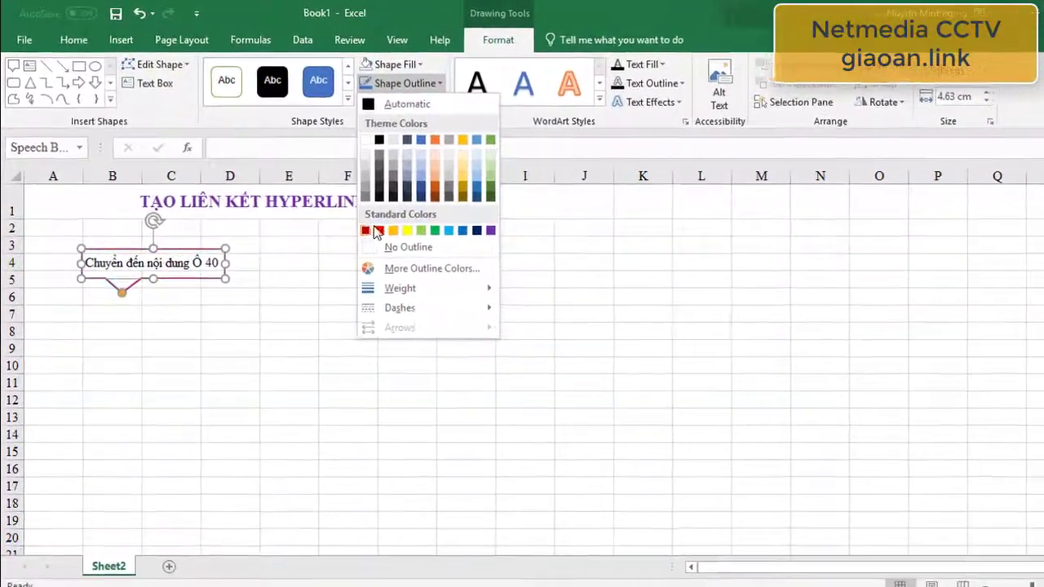
click(363, 222)
click(237, 318)
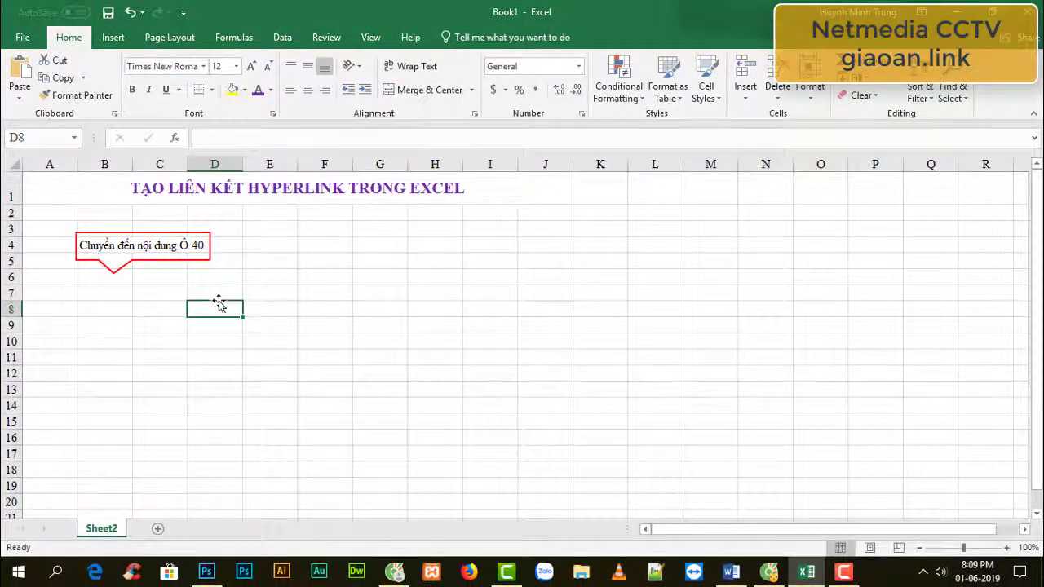
- Edit the B4 label to read 'Chuyển đến nội dung Ô B40'
scroll(92, 359, down, 3)
scroll(93, 371, down, 1)
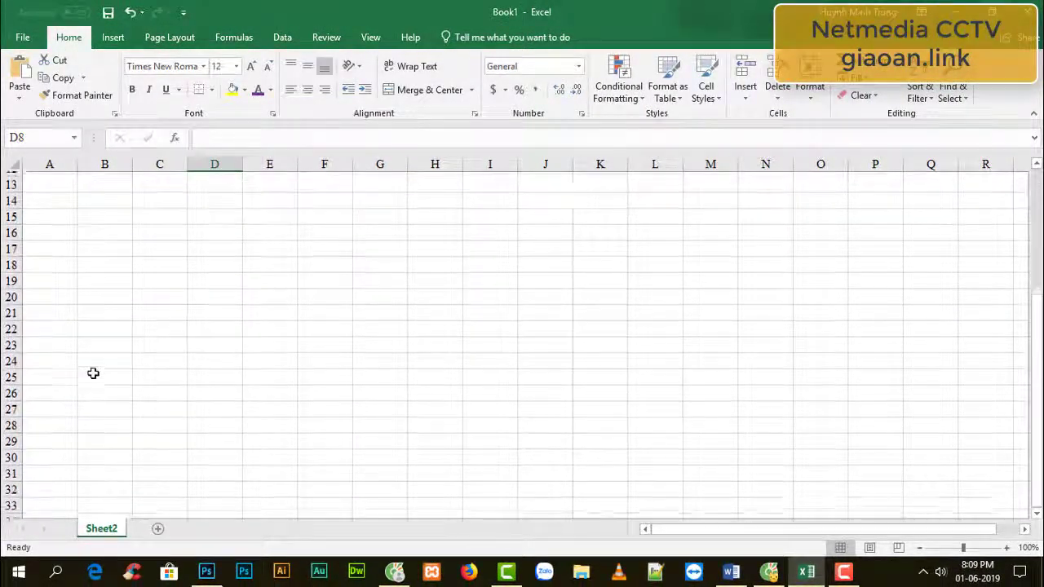
scroll(93, 373, up, 2)
scroll(98, 359, up, 2)
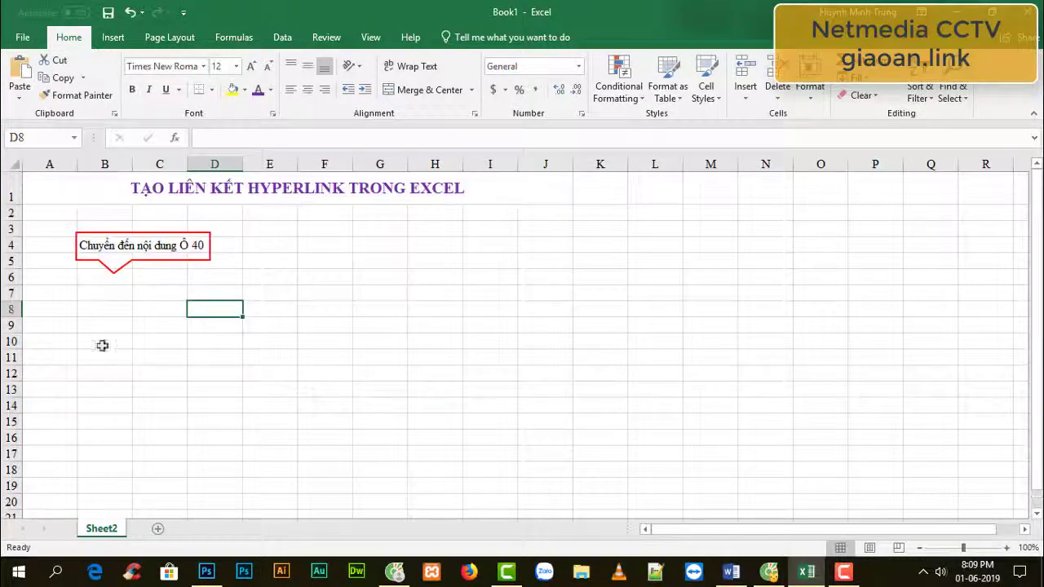
click(196, 247)
click(163, 246)
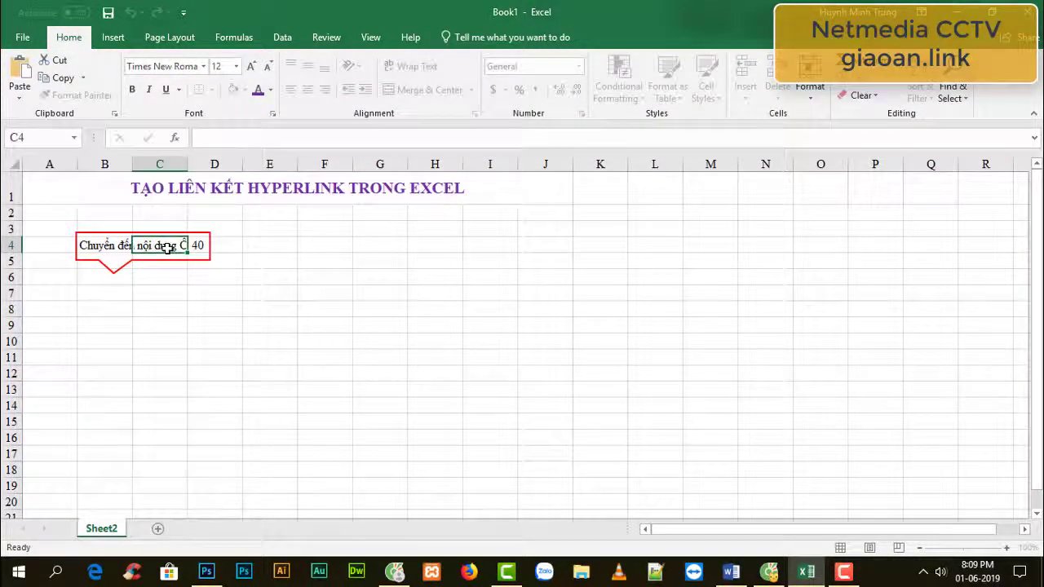
double_click(120, 245)
text(B)
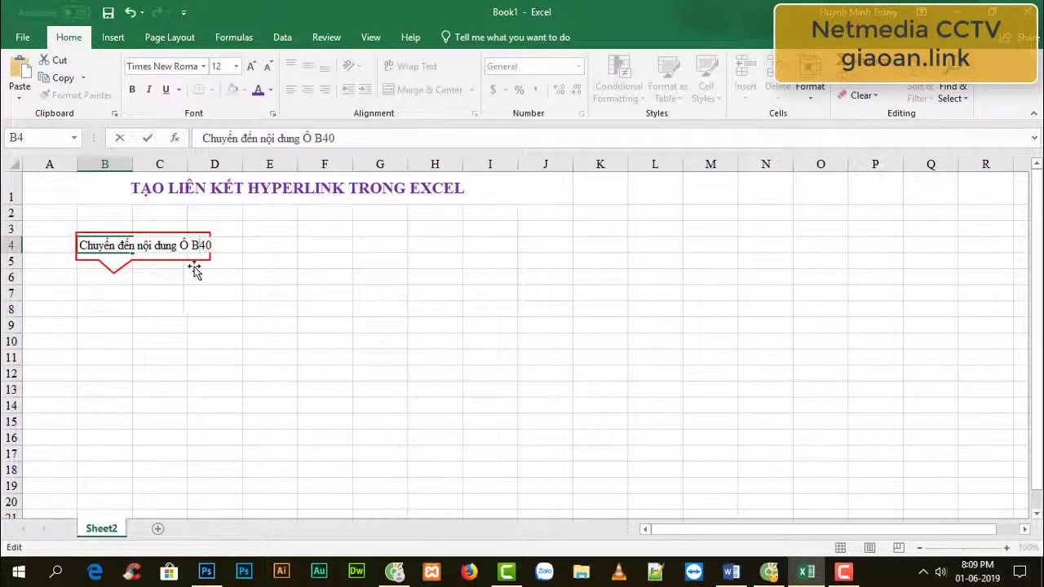
click(157, 322)
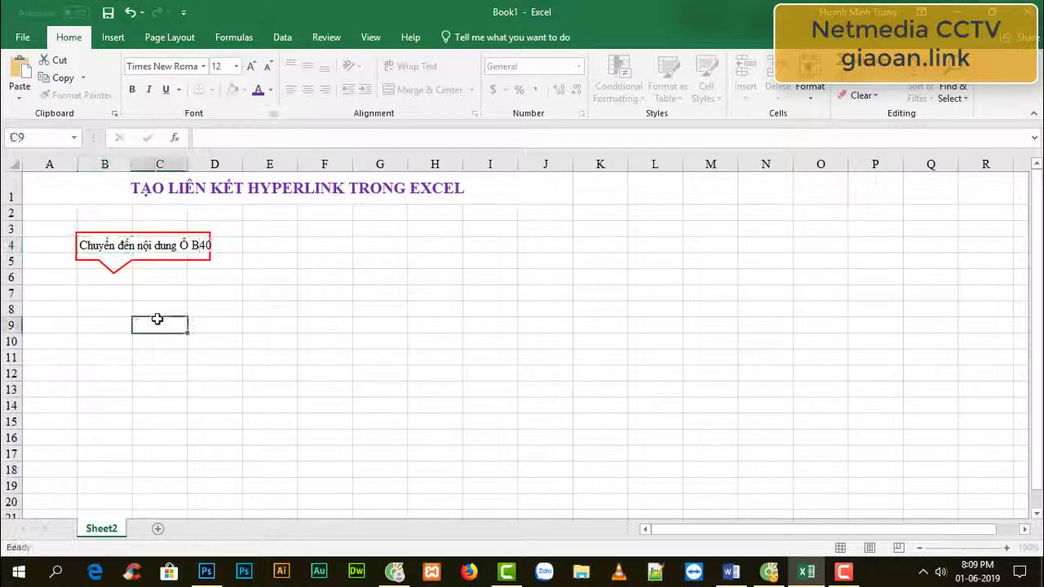
- Widen the callout slightly so the longer label fits
click(211, 245)
drag(210, 245, 216, 245)
click(167, 309)
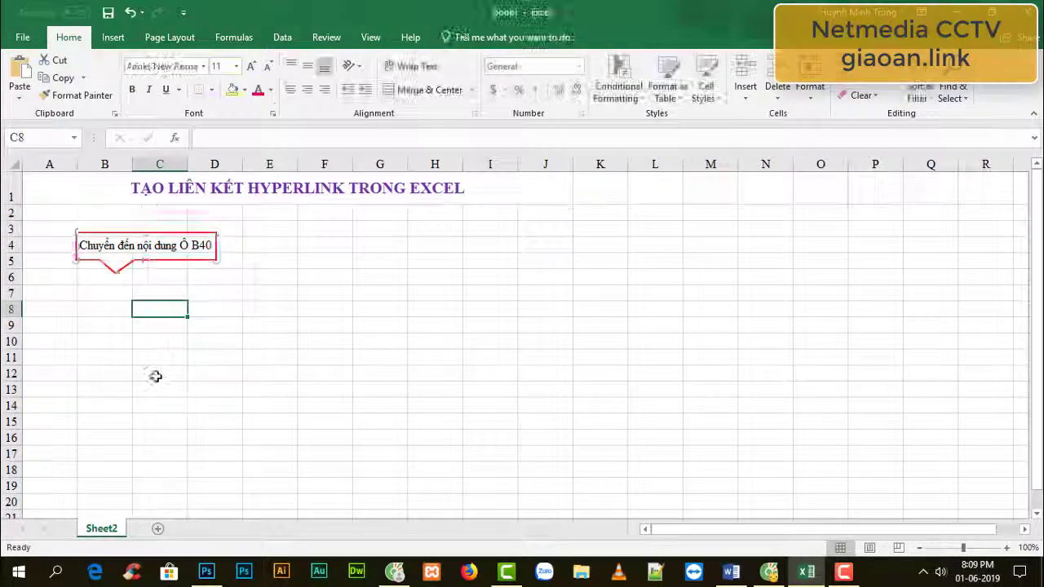
scroll(147, 379, down, 5)
scroll(122, 408, down, 1)
scroll(104, 441, down, 1)
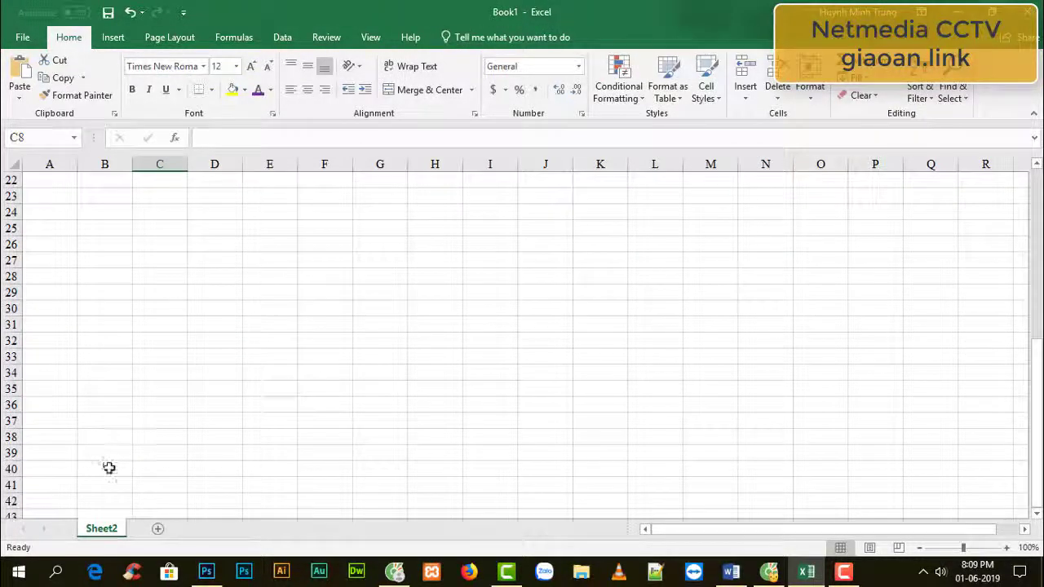
- Type 'Nội dung thuyết trình ví dụ' in B40 and numbers 1 and 2 in B42:B43
click(109, 470)
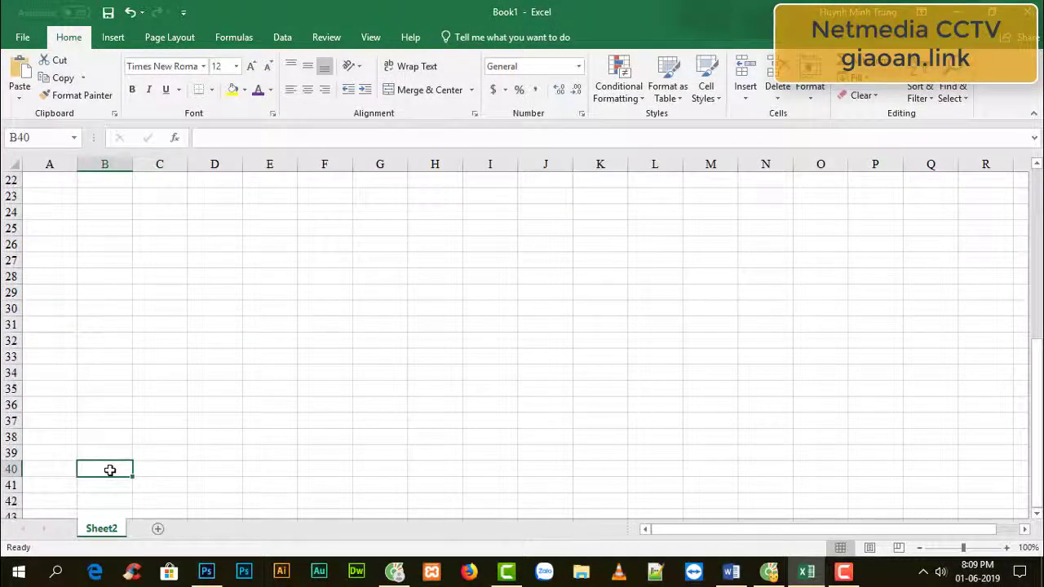
text(Nội dung thuyết trình vi dụ)
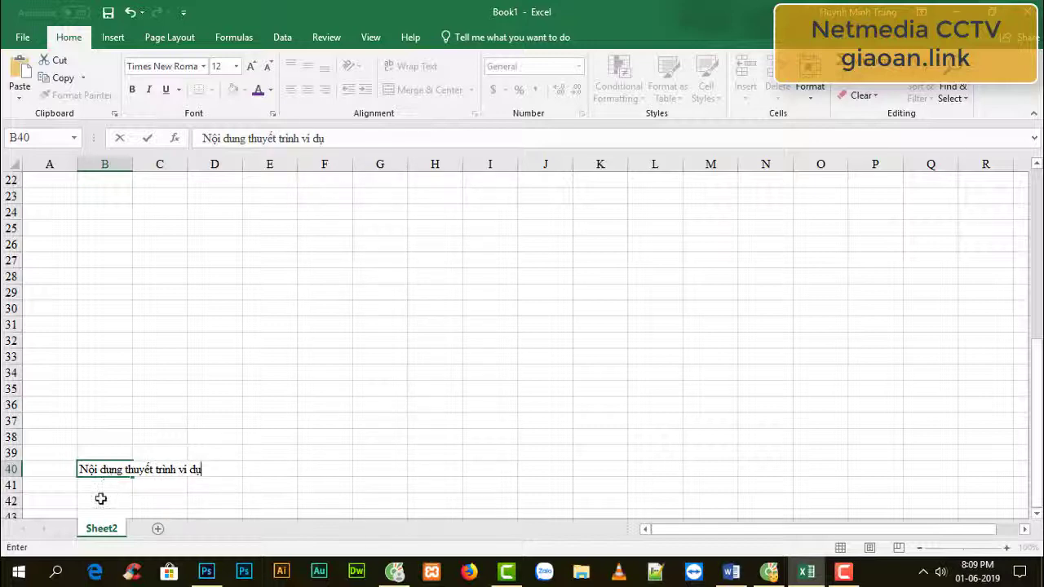
click(100, 499)
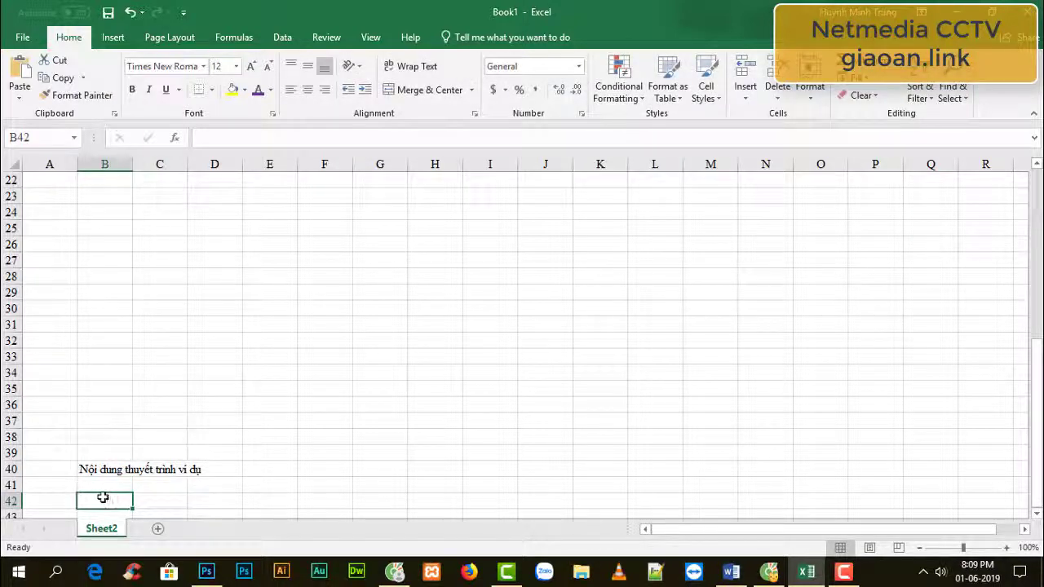
text(1)
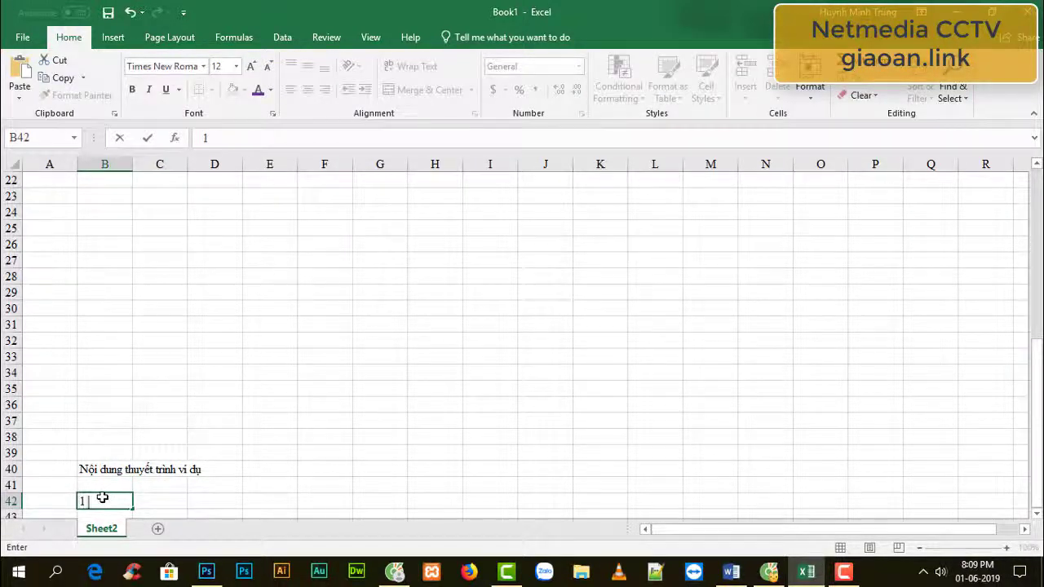
key(Return)
text(2)
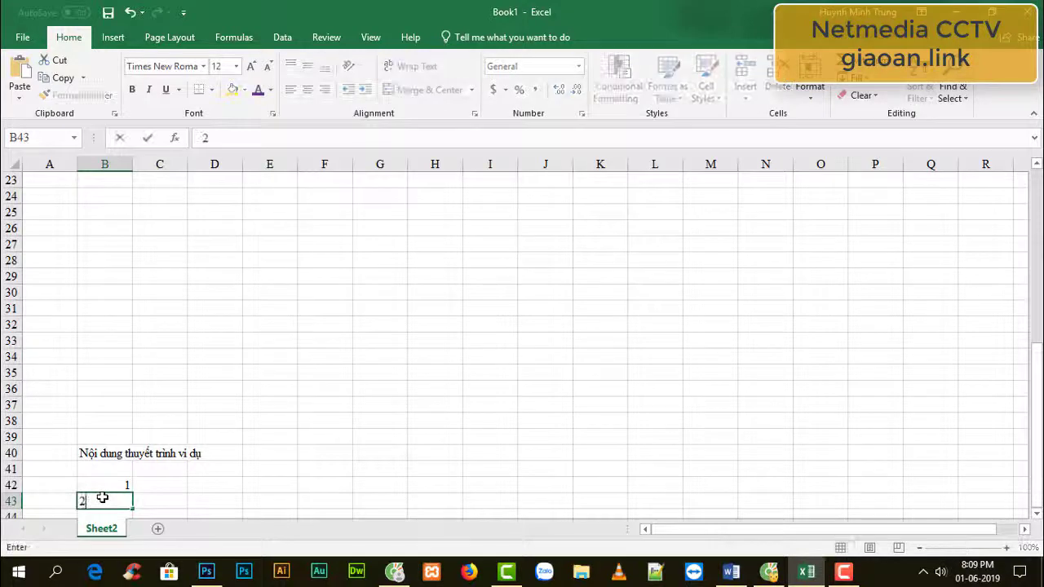
key(Return)
- Enter 'Họ và Tên' in C42 and 'A' in C43
click(152, 467)
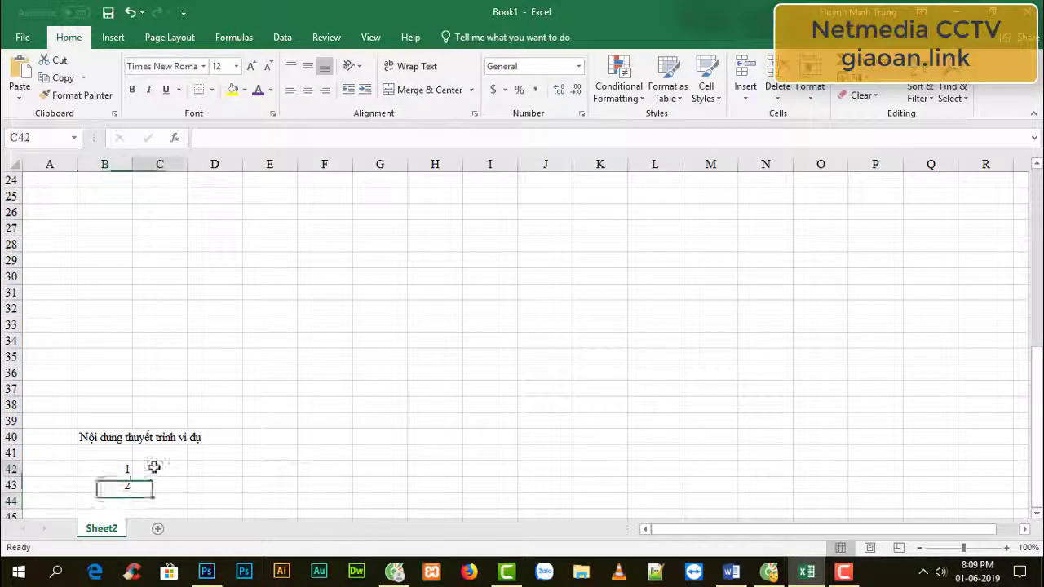
text(S)
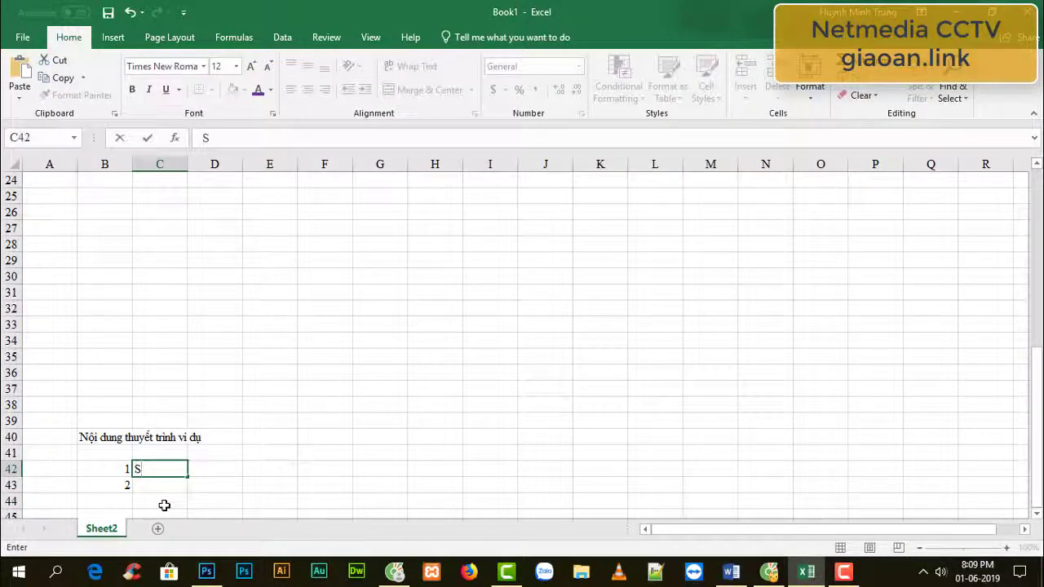
text(Họ và Tên)
click(164, 506)
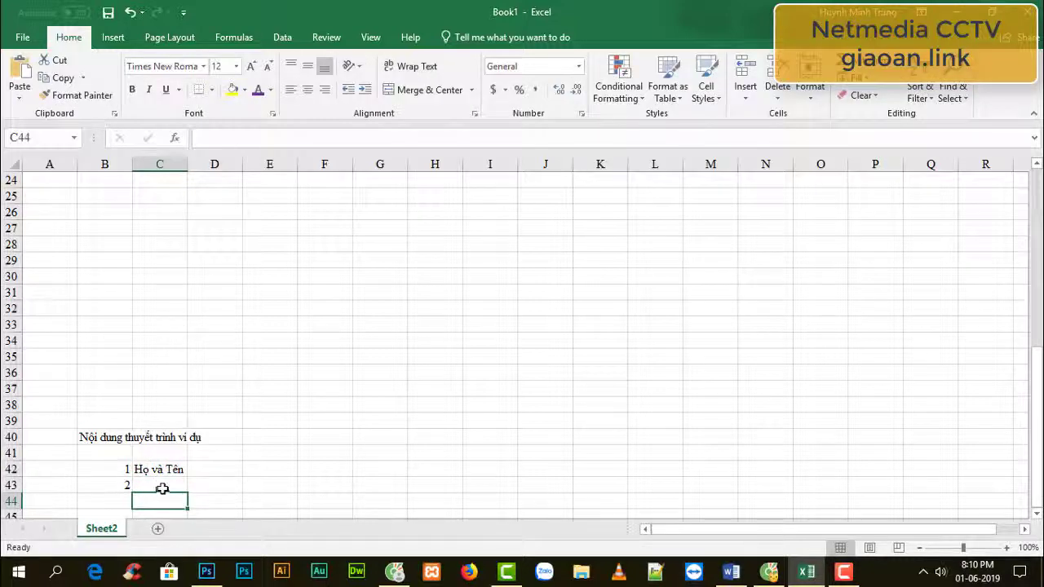
click(166, 484)
text(A)
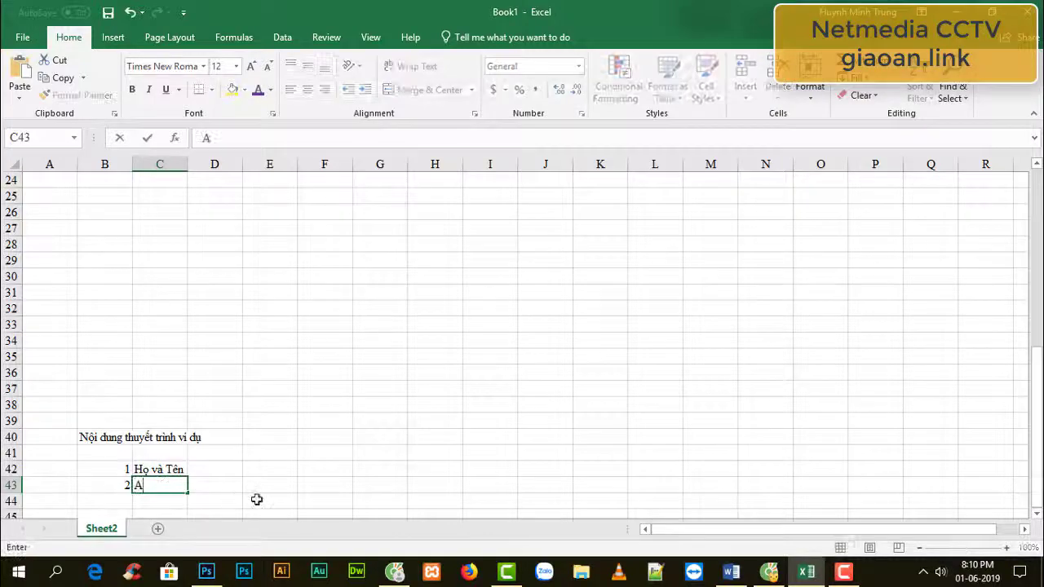
click(256, 497)
scroll(259, 489, up, 2)
scroll(261, 479, up, 6)
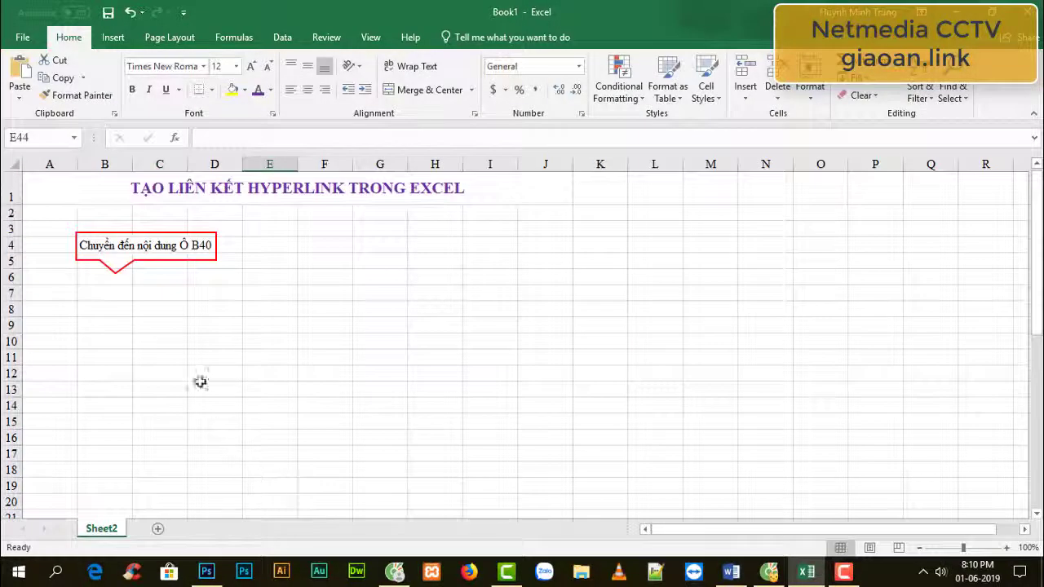
- Hyperlink cell B4 to cell B40 as a Place in This Document link
click(120, 246)
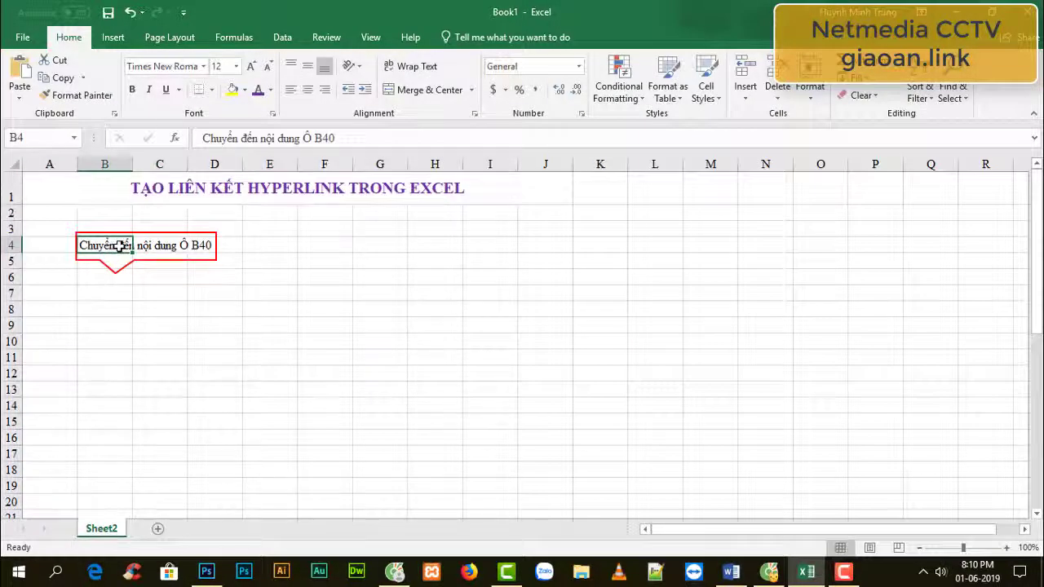
right_click(120, 246)
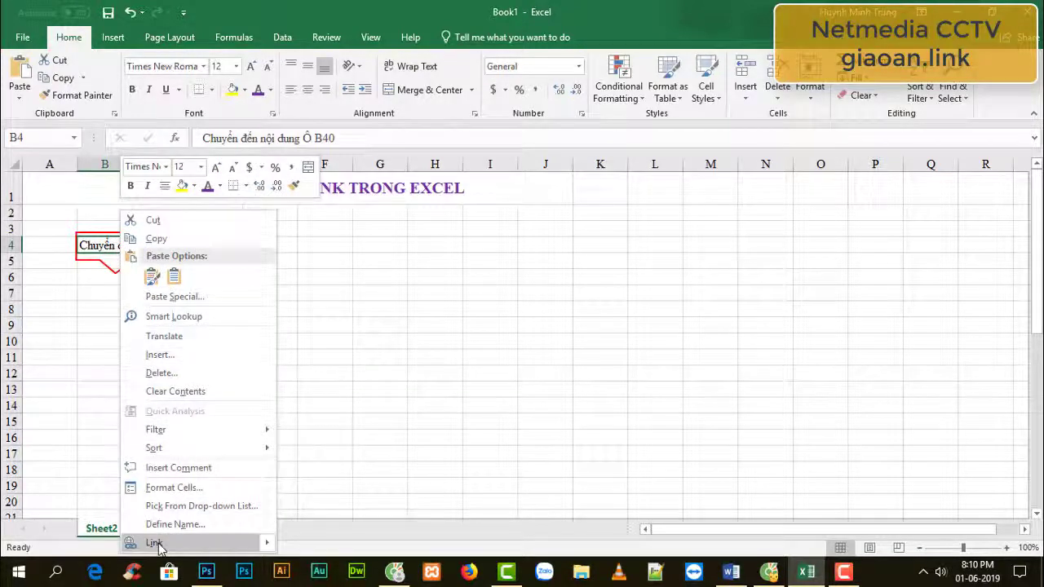
click(155, 543)
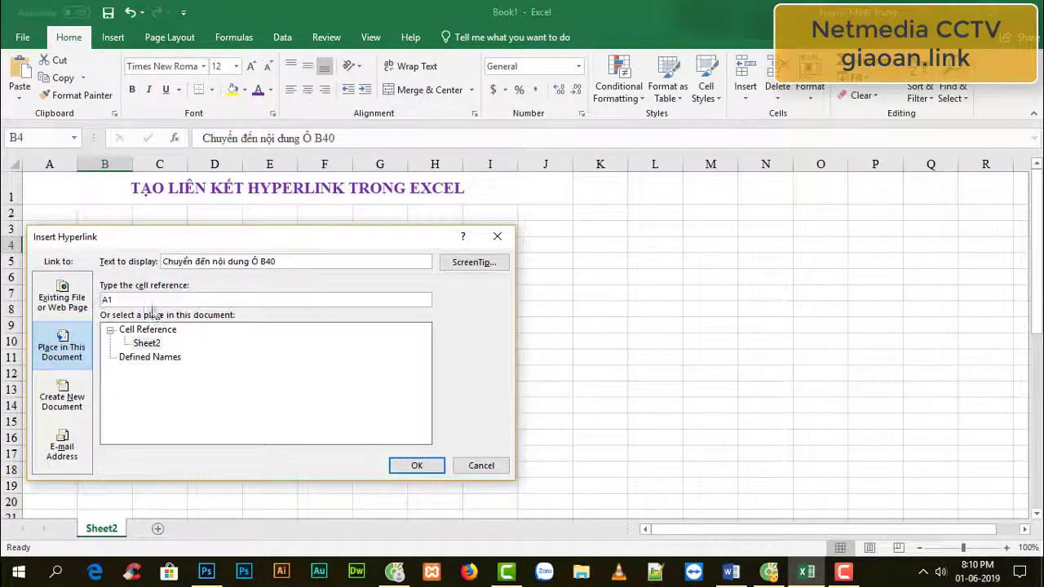
drag(147, 238, 365, 197)
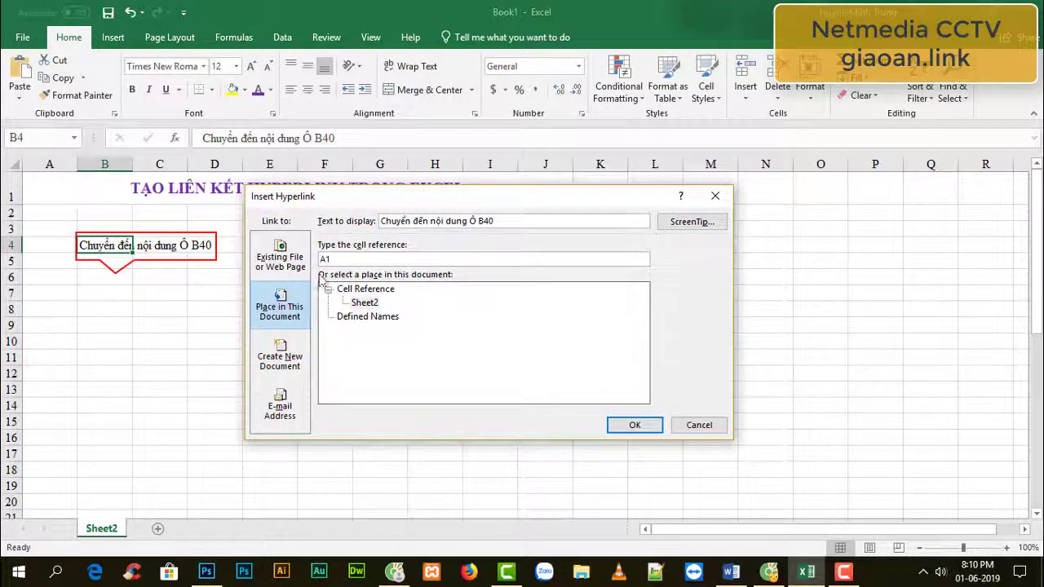
drag(335, 260, 318, 258)
text(B40)
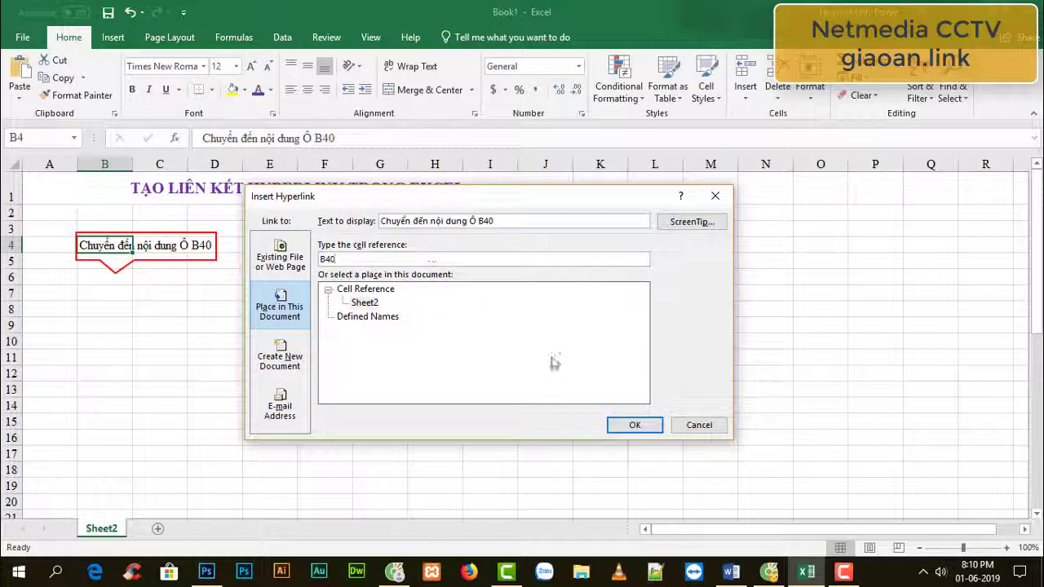
click(648, 426)
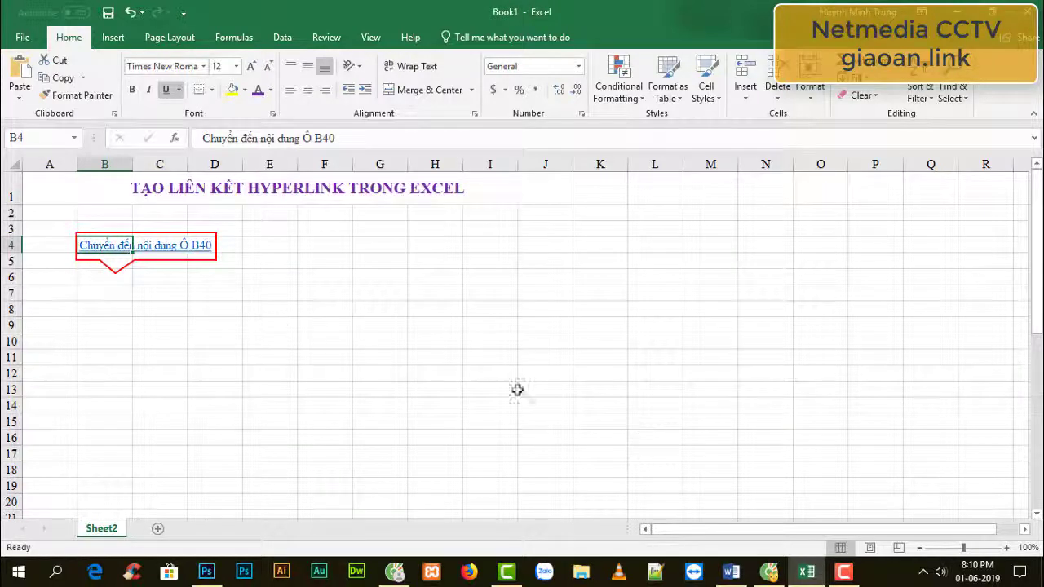
click(256, 327)
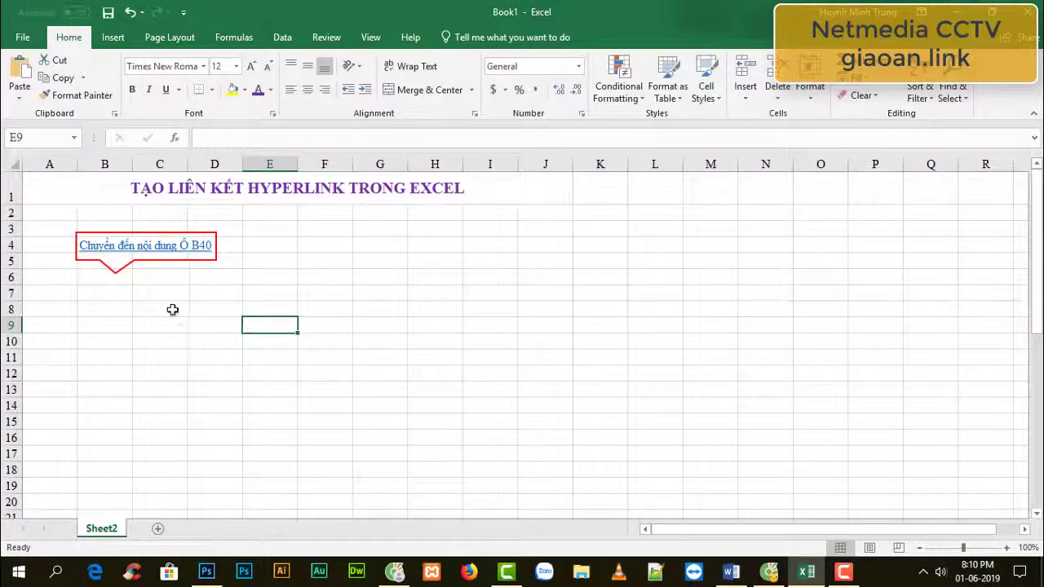
- Check that cell B40 holds the example content
scroll(168, 330, down, 6)
scroll(146, 352, down, 3)
click(90, 373)
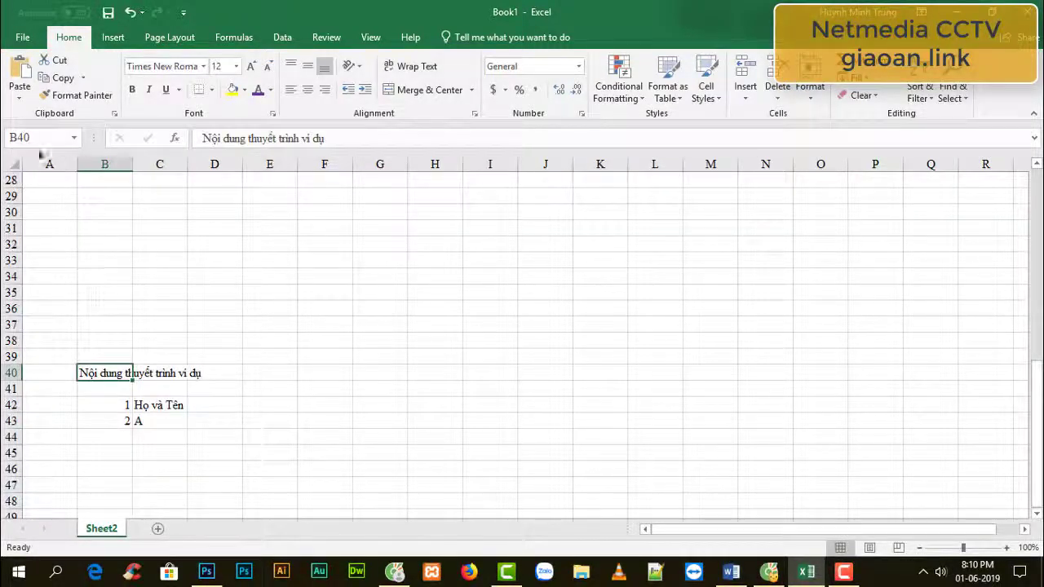
click(27, 138)
scroll(158, 391, up, 6)
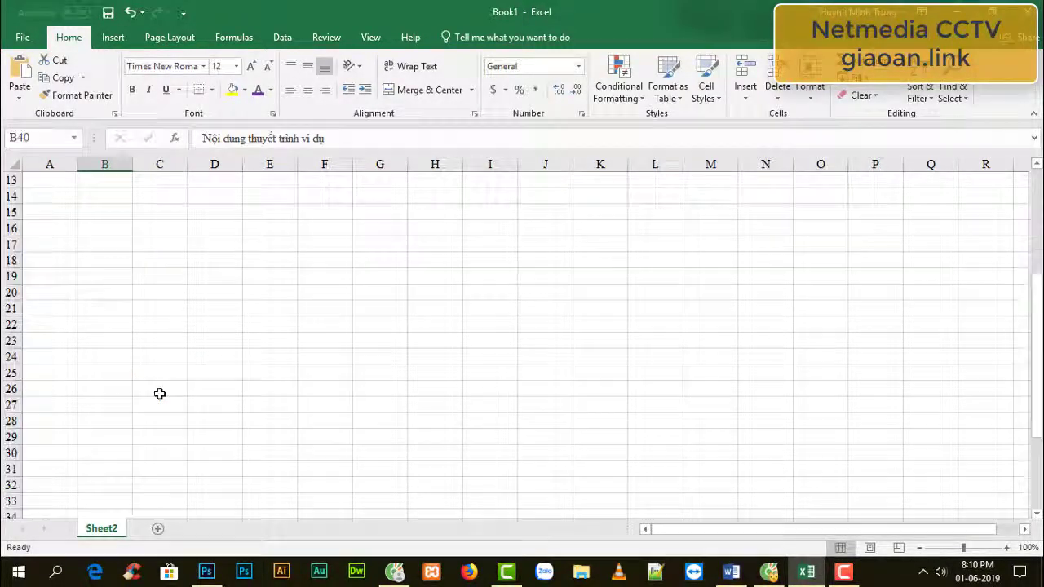
scroll(158, 394, up, 4)
- Follow the B4 callout hyperlink to jump to cell B40
click(151, 360)
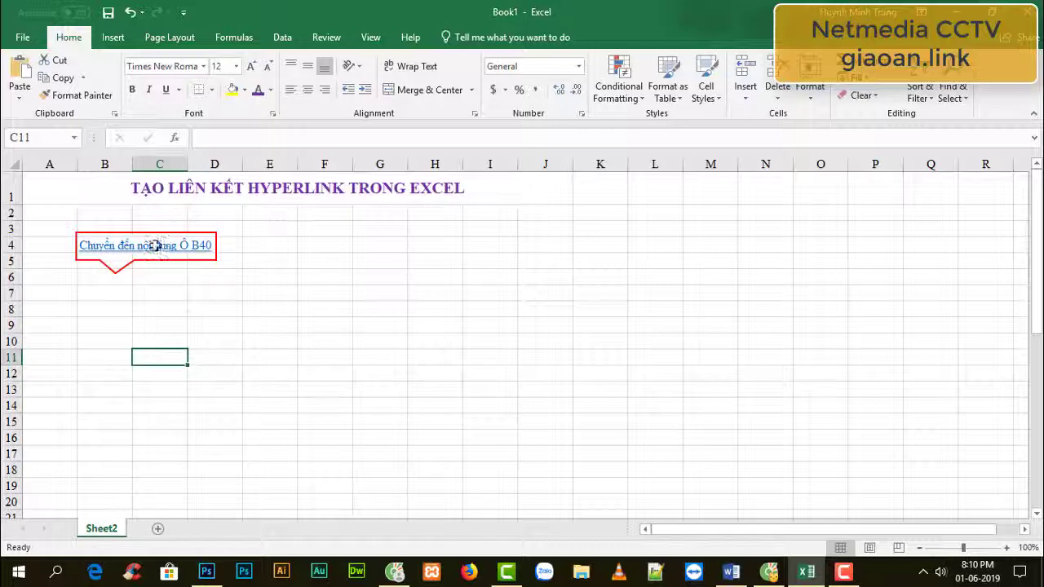
click(278, 246)
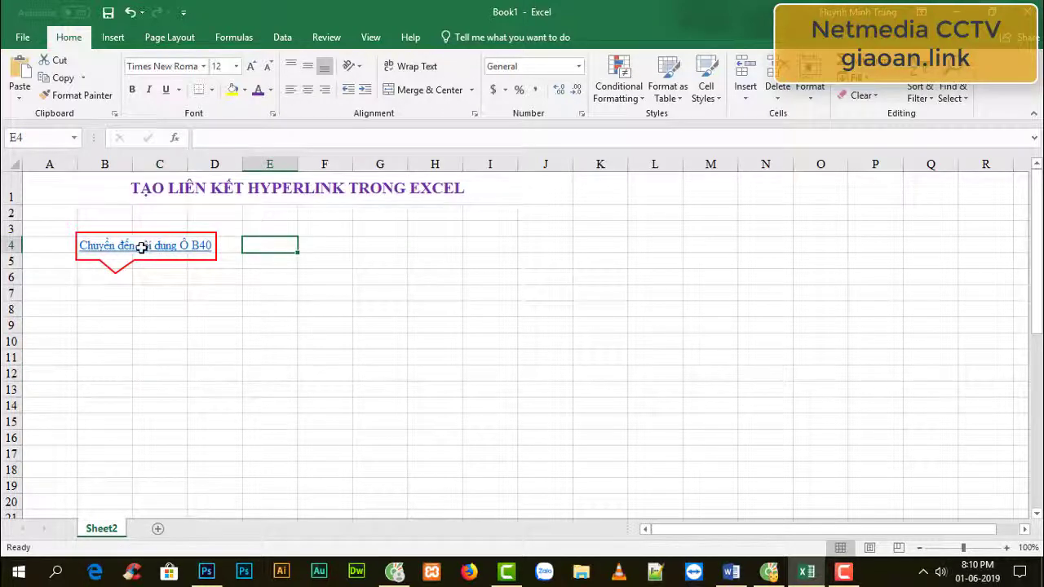
click(142, 246)
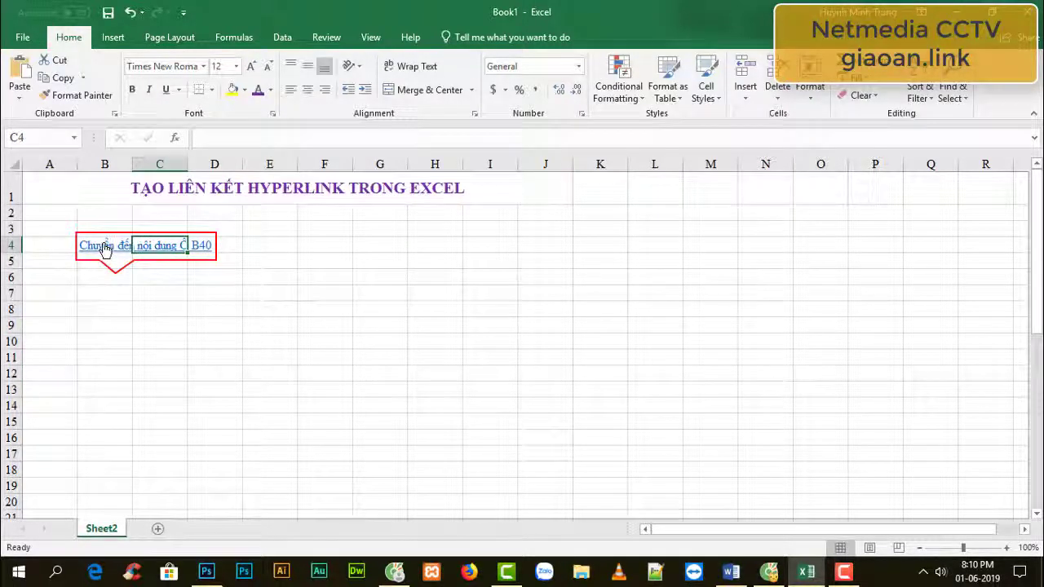
click(106, 248)
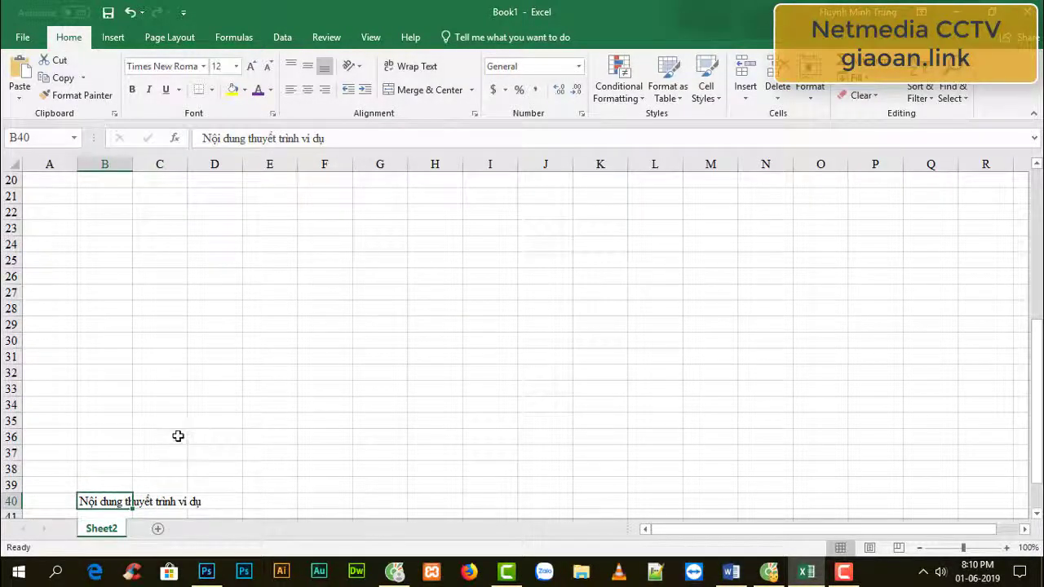
scroll(178, 436, up, 3)
scroll(178, 436, up, 4)
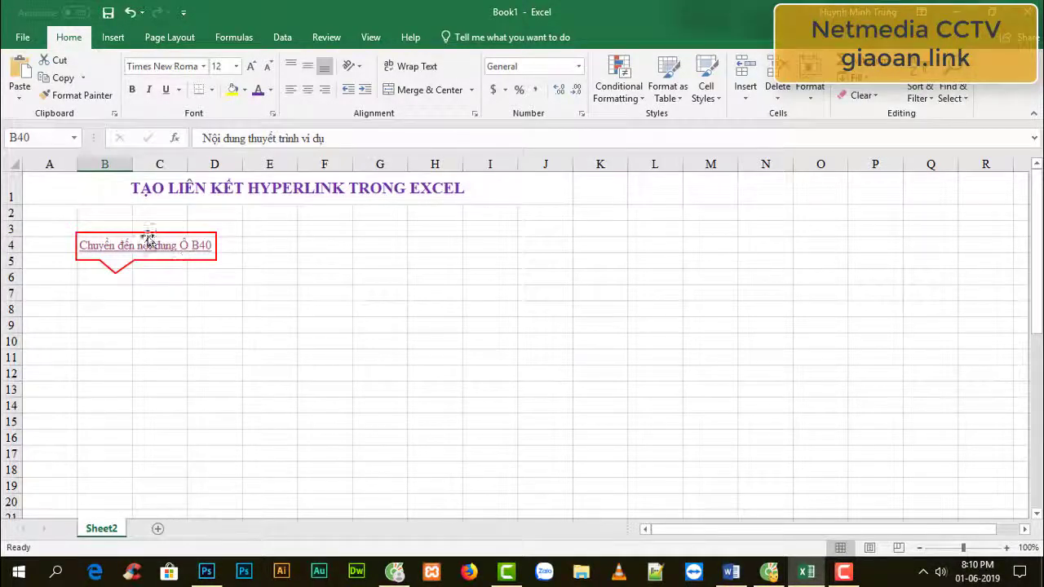
click(101, 247)
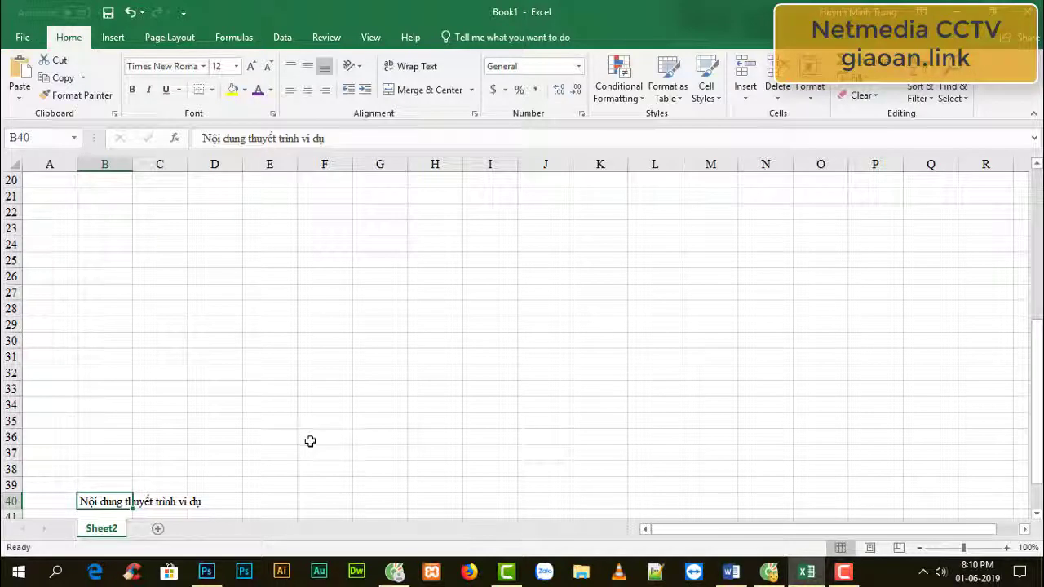
- Type 'Chuyển về đầu trang' into cell E40
click(263, 502)
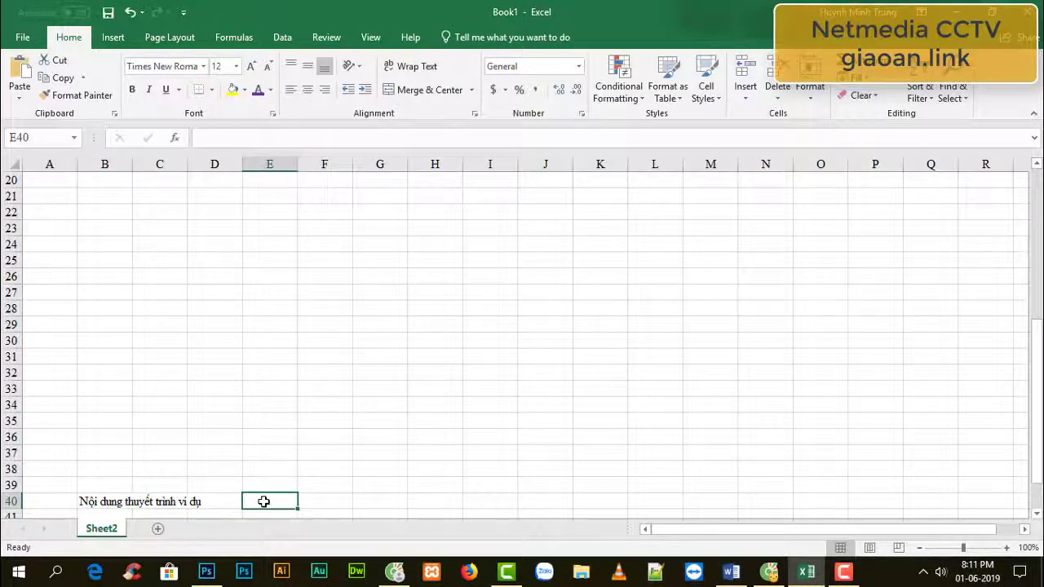
text(C)
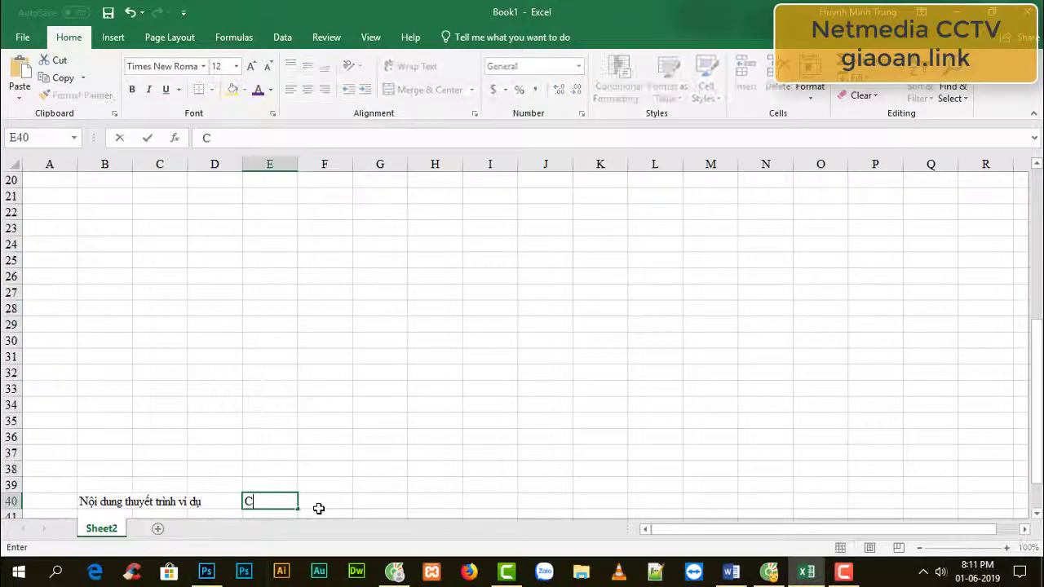
text(huyển về đầu tra)
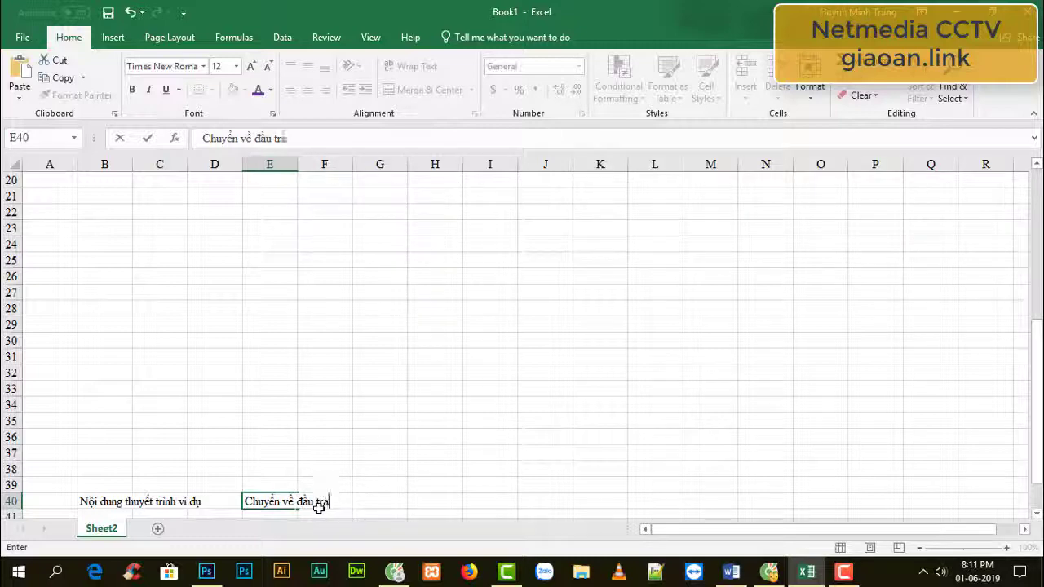
text(ng)
click(322, 484)
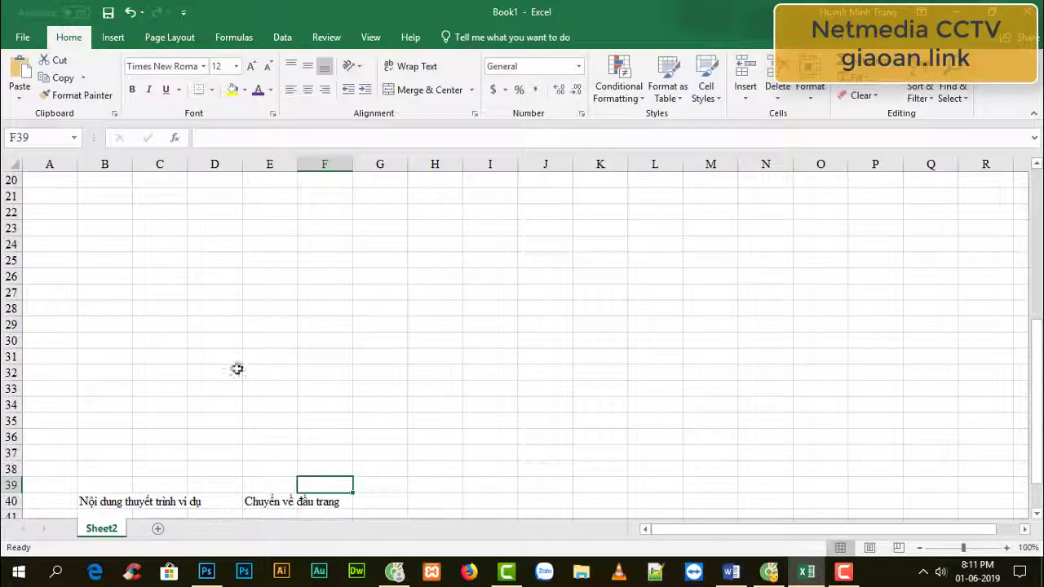
click(120, 38)
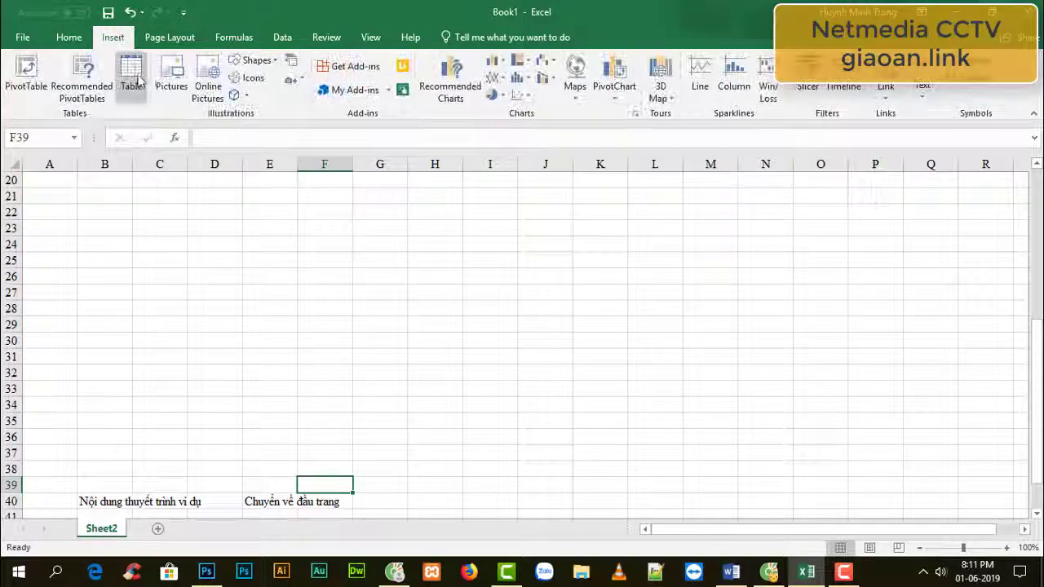
- Draw a speech-bubble callout over the E40 text with its tail pointing upward
click(253, 61)
click(250, 97)
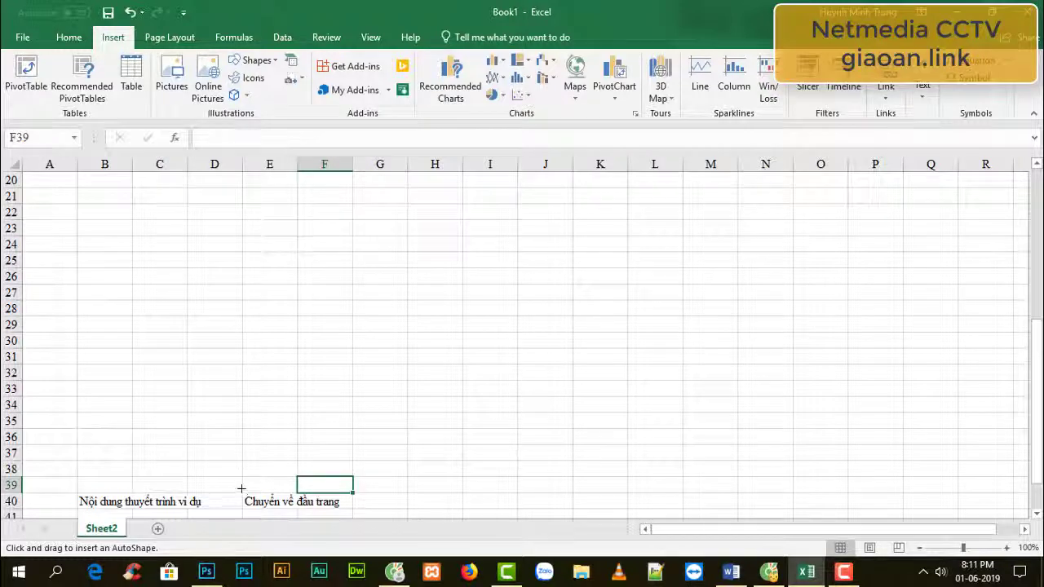
drag(242, 492, 353, 508)
scroll(310, 489, down, 1)
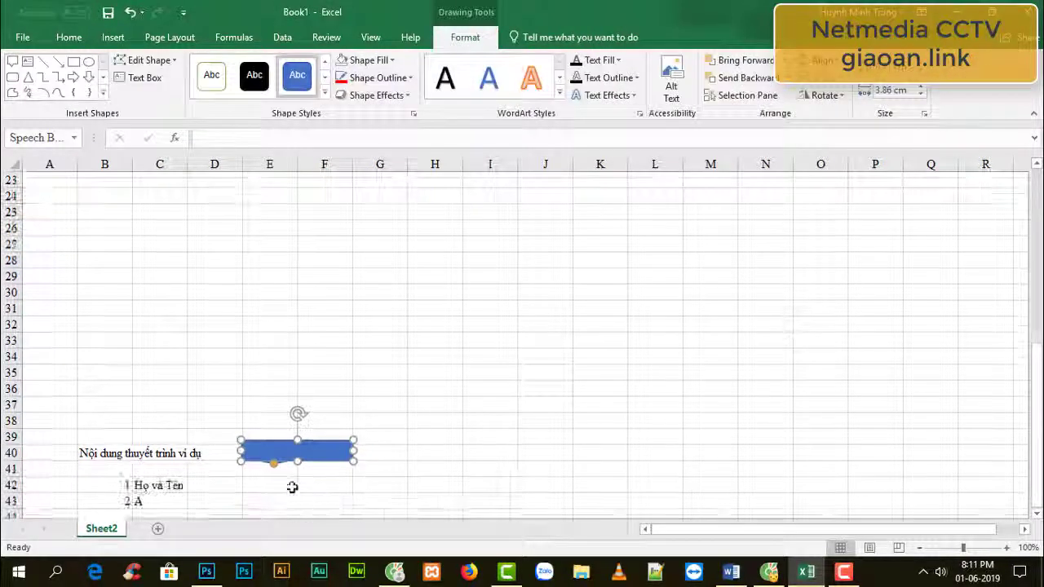
drag(274, 465, 272, 429)
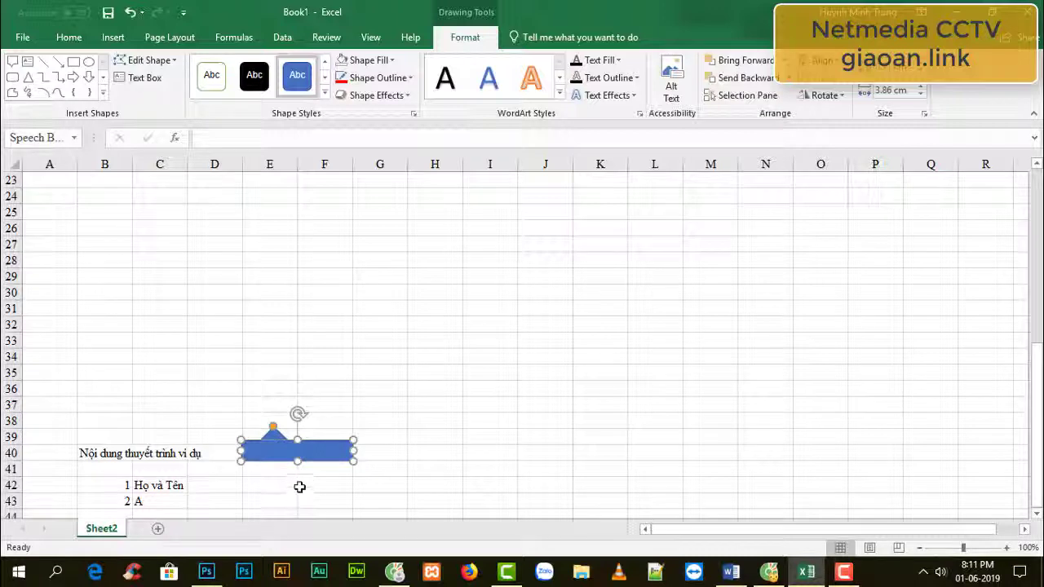
- Set the callout to No Fill so the E40 label shows through
click(368, 60)
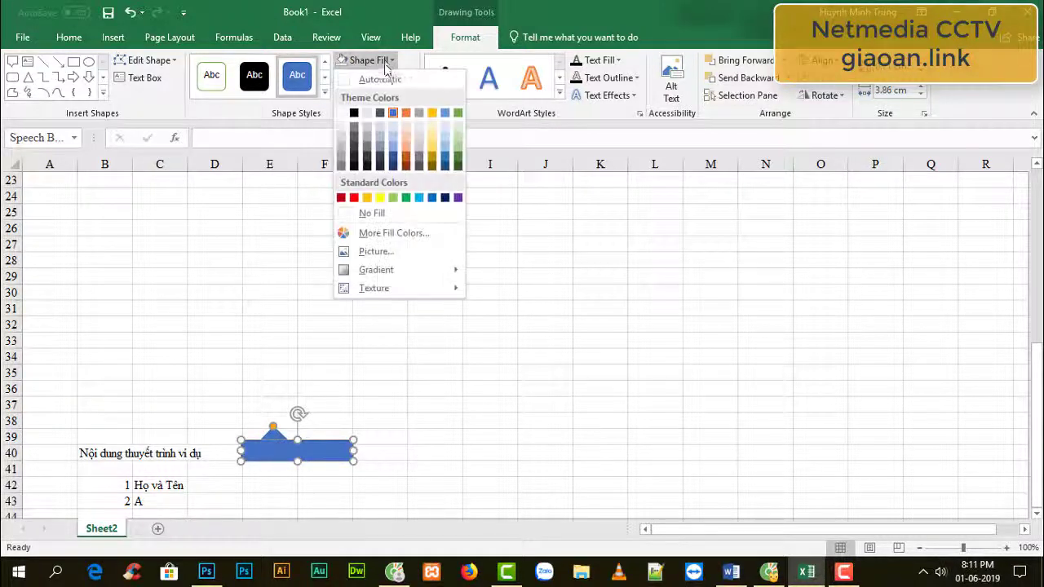
click(369, 213)
click(458, 450)
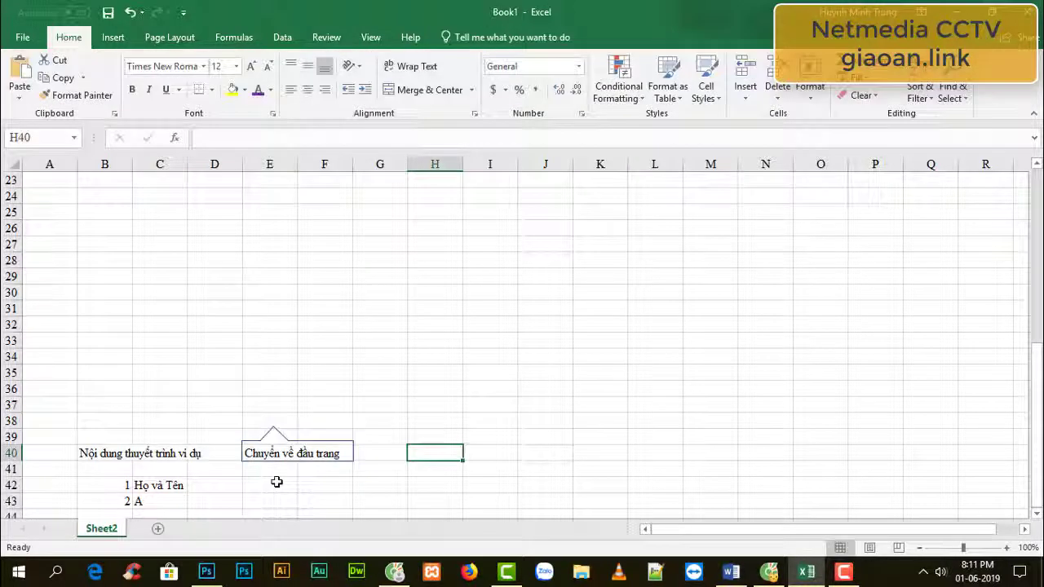
click(272, 454)
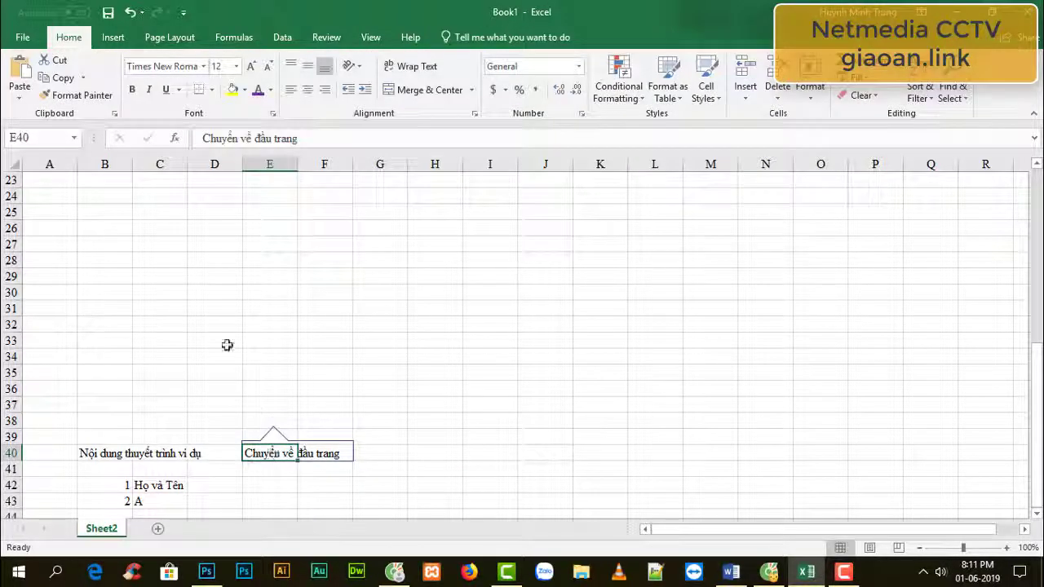
scroll(226, 345, up, 7)
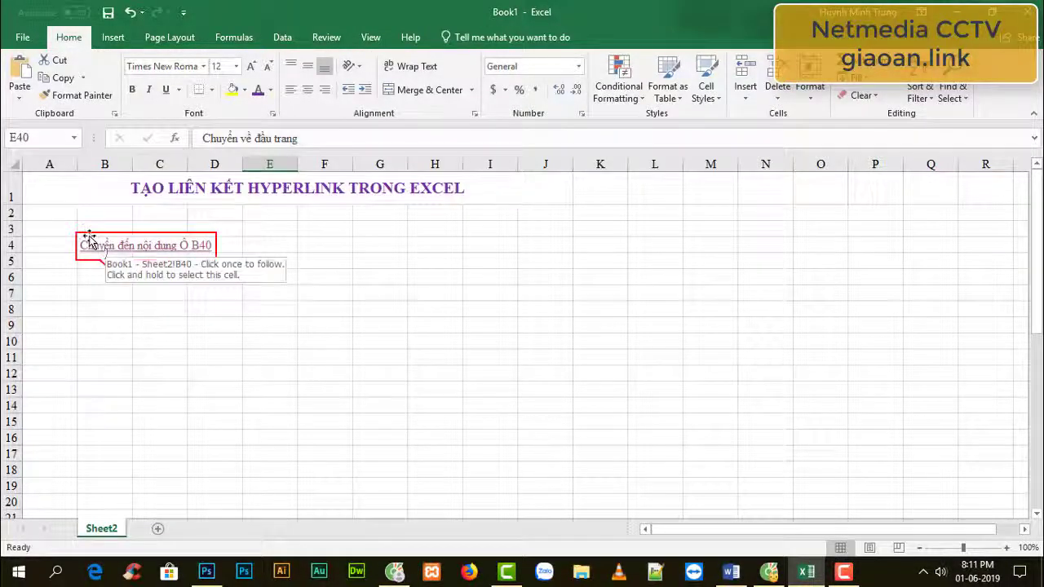
click(64, 242)
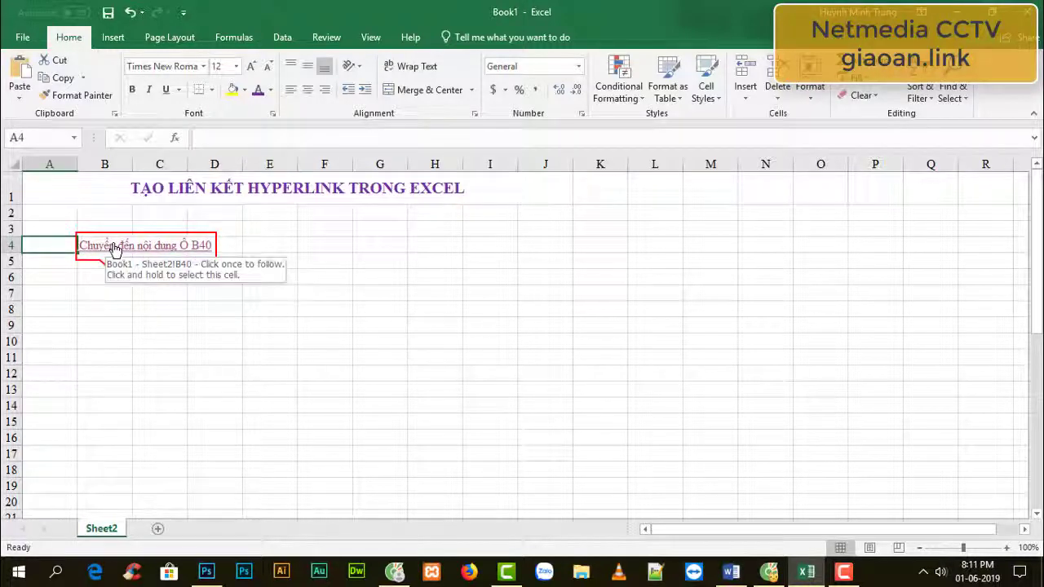
scroll(282, 443, down, 5)
scroll(282, 443, down, 6)
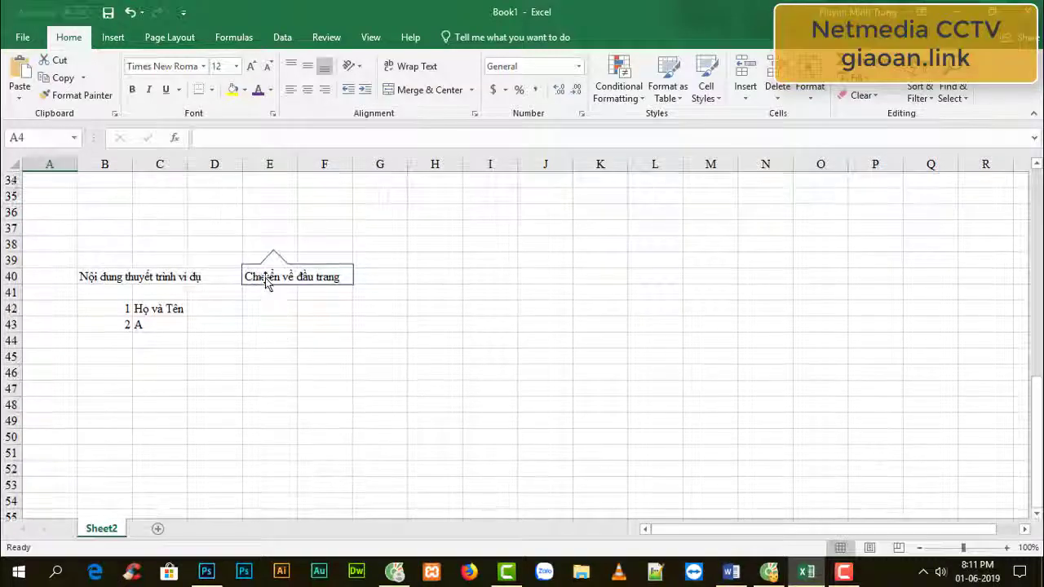
click(267, 281)
- Hyperlink cell E40 to the top of the sheet as a Place in This Document link
right_click(266, 279)
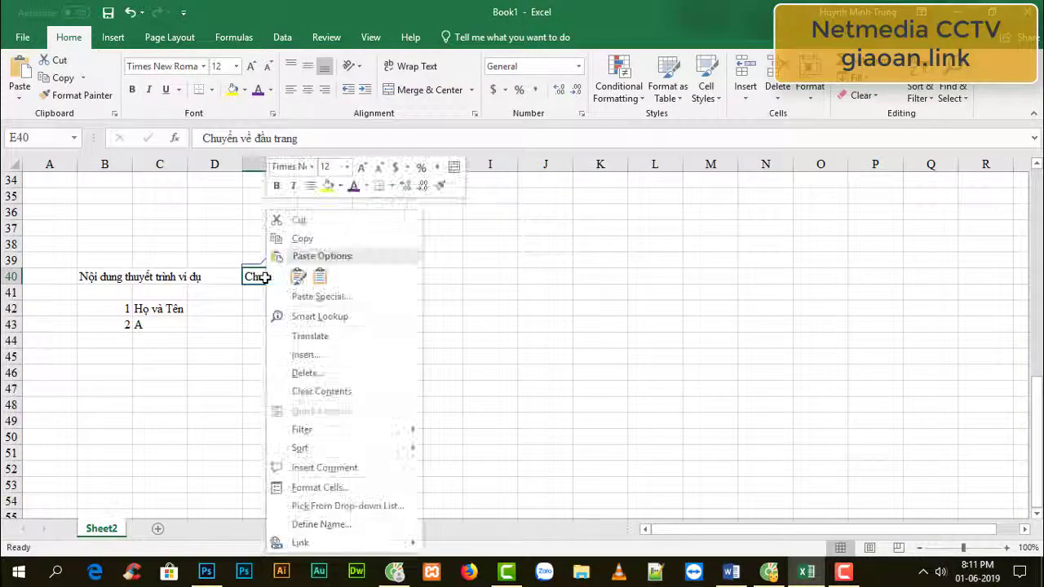
click(306, 542)
click(281, 306)
text(B4)
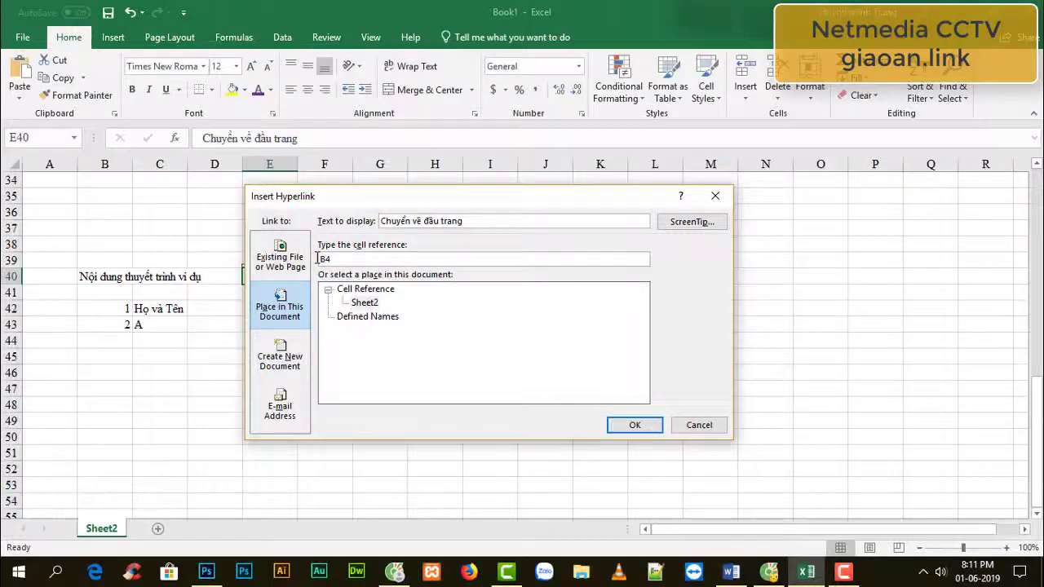
key(Return)
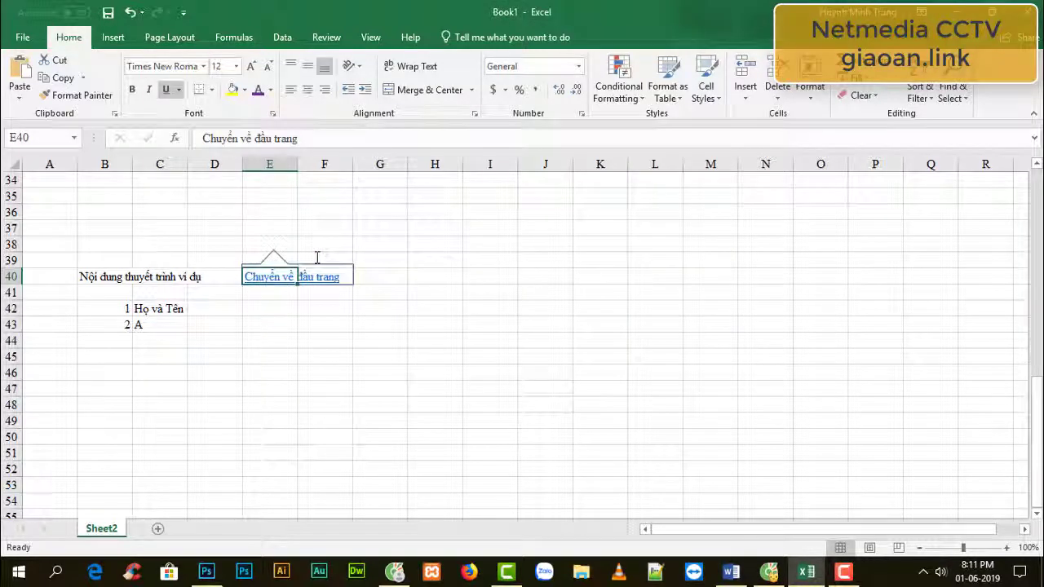
- Test both links: B4 jumps down to B40, and E40 returns to the top
click(309, 326)
click(276, 277)
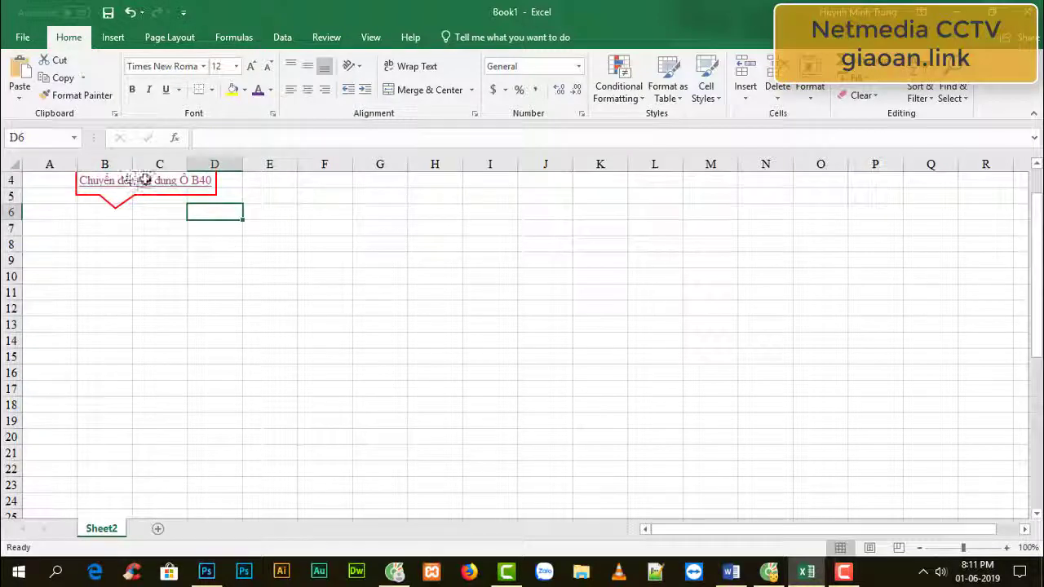
click(117, 181)
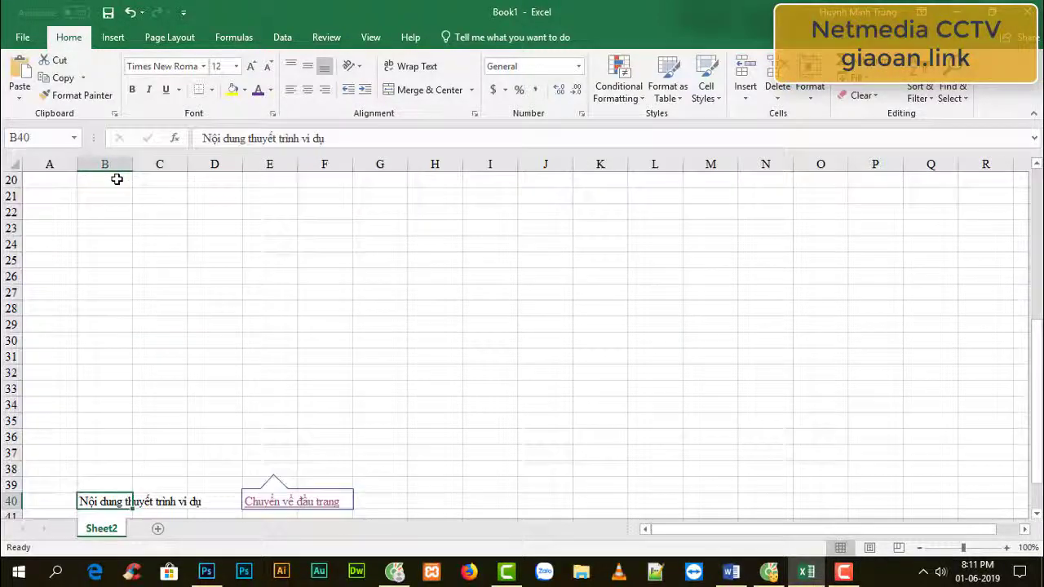
click(273, 502)
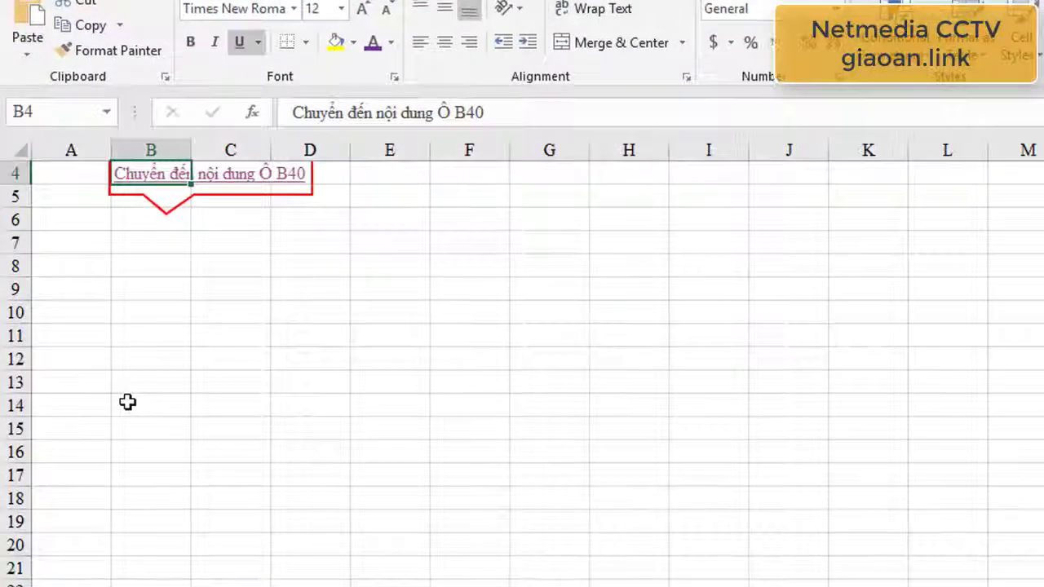
- Enter 'Video hướng dẫn đến đây xin hết. Xin các bạn một Like, Share và Sub nhé. Thanks!' in B14
click(106, 346)
text(Vid)
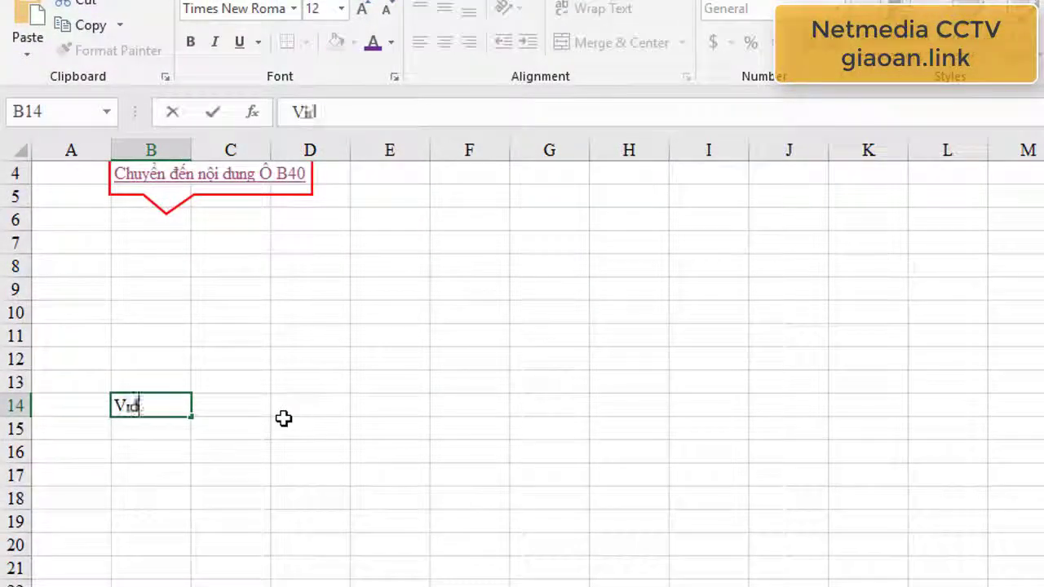
text(eo lmớng dẫn đe)
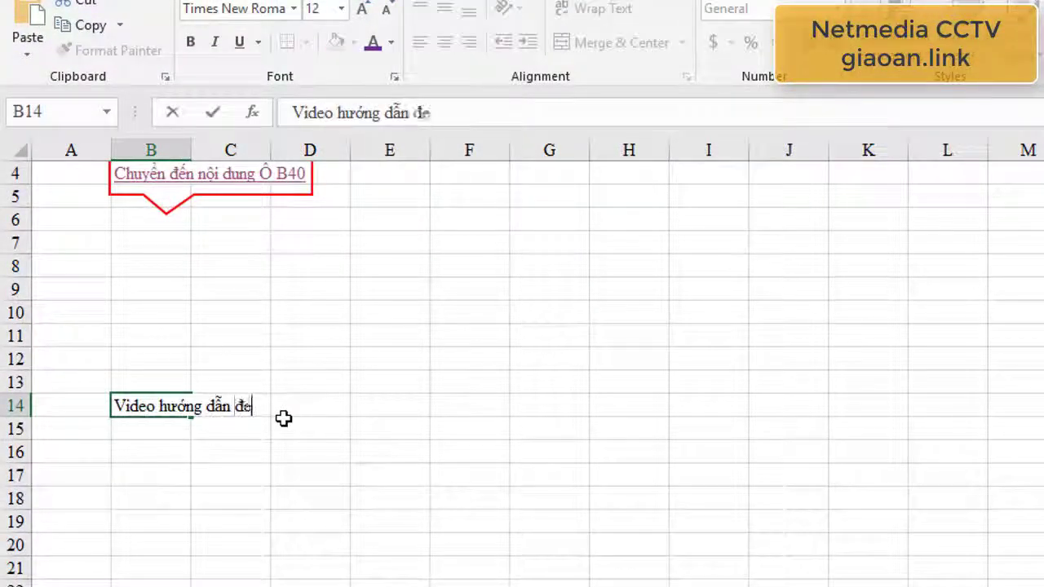
key(BackSpace)
text(ến đây xin h)
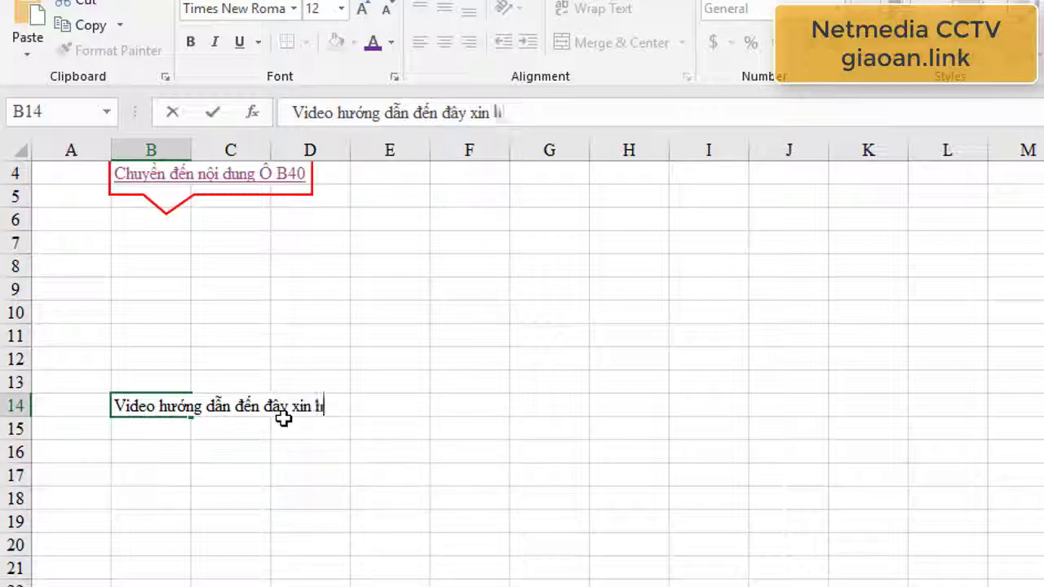
text(ết. )
text(Xin c)
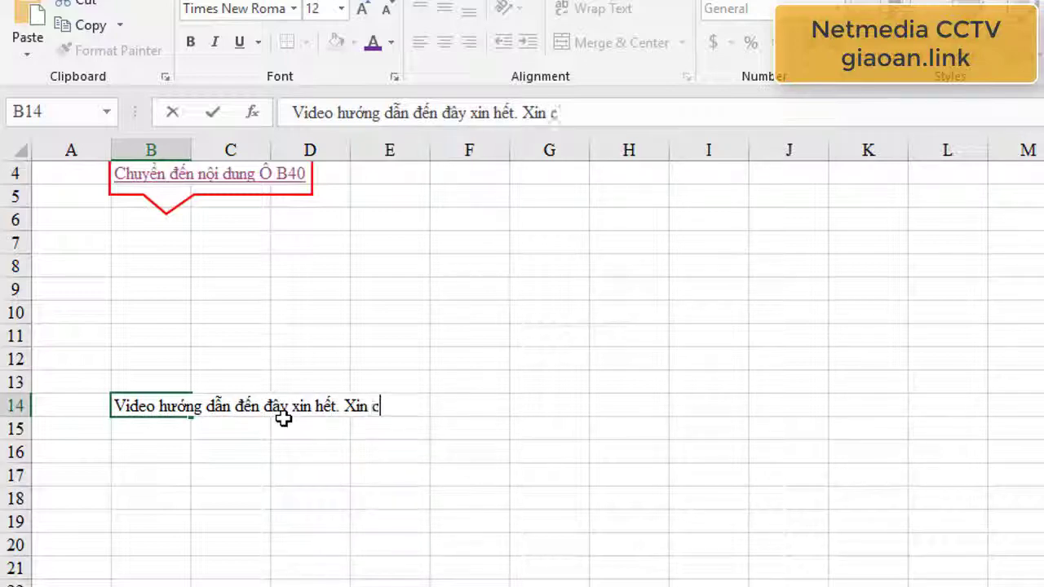
text(ác bạn môt)
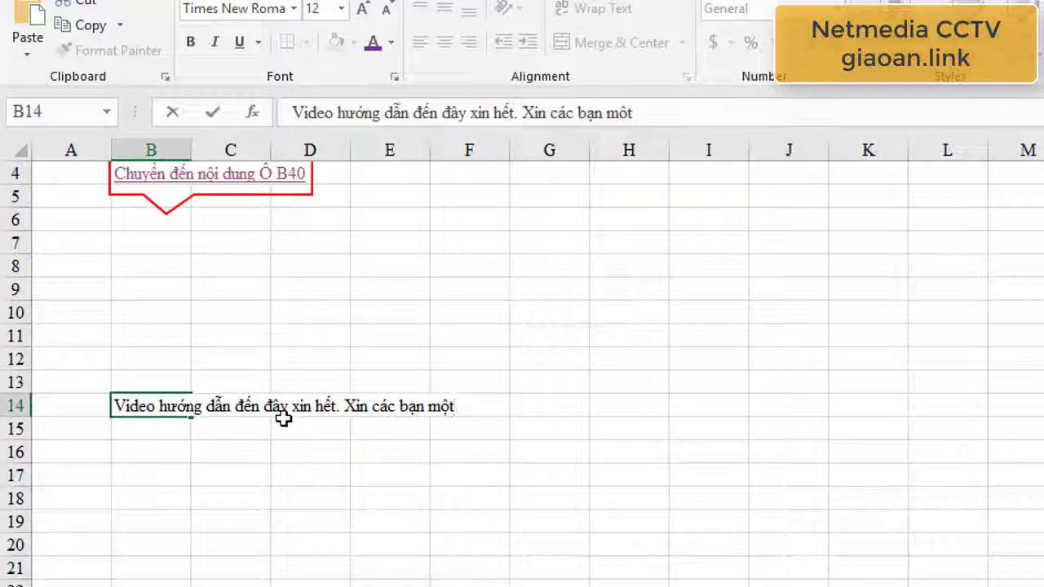
text( Like, )
text(Share)
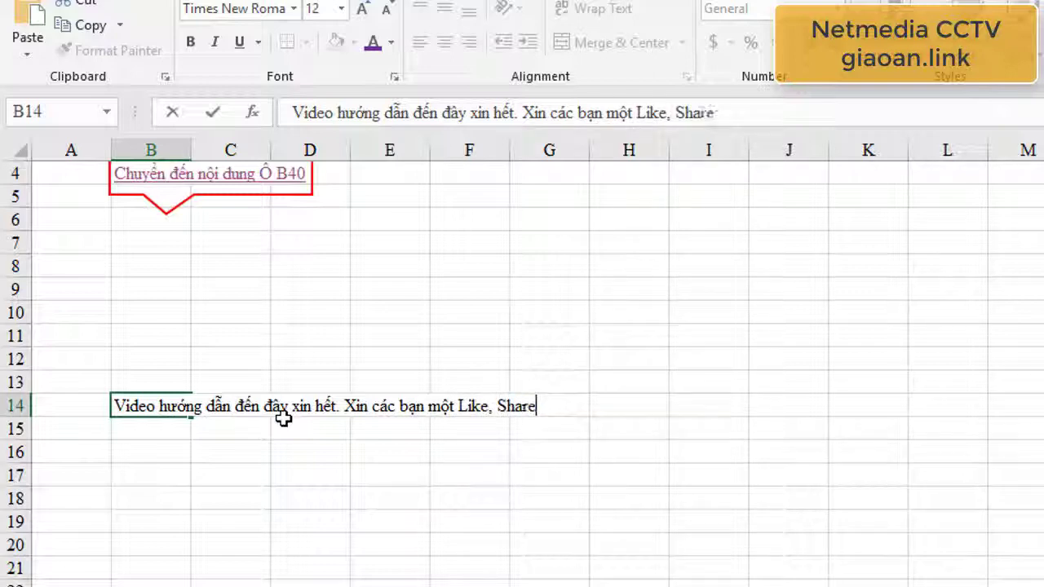
text( vaSub n)
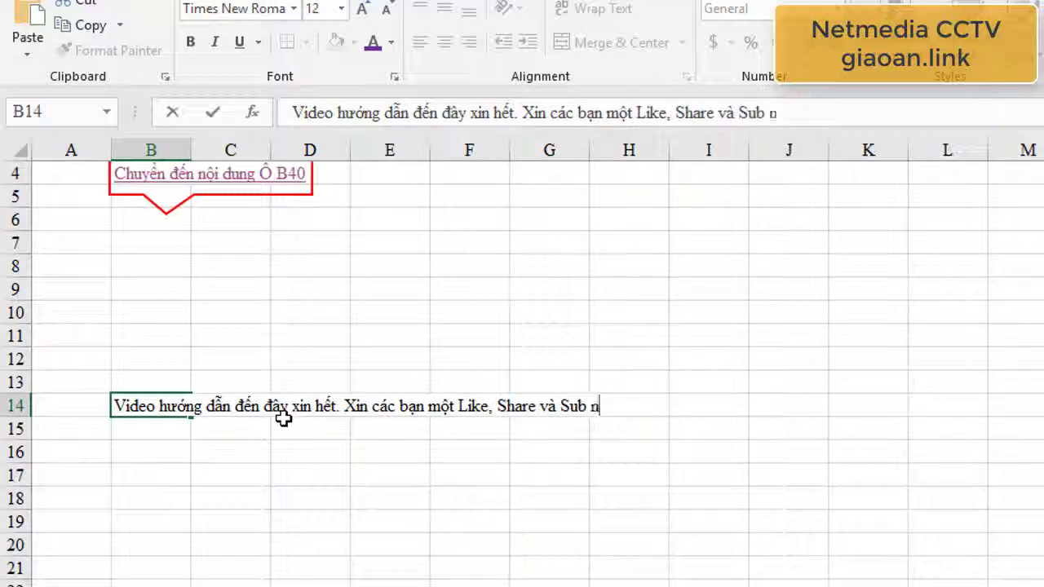
text(heTh)
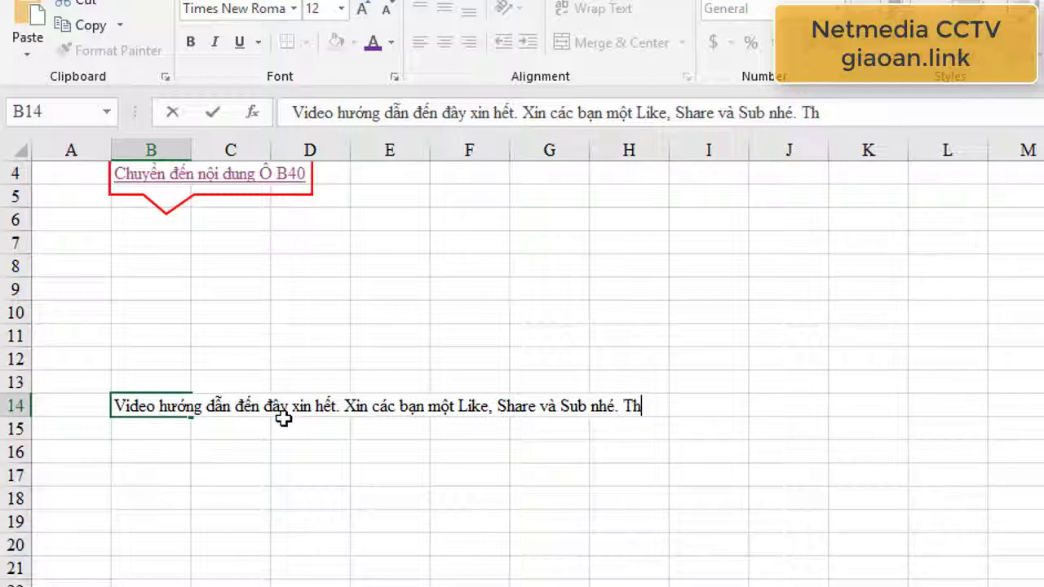
text(anks!)
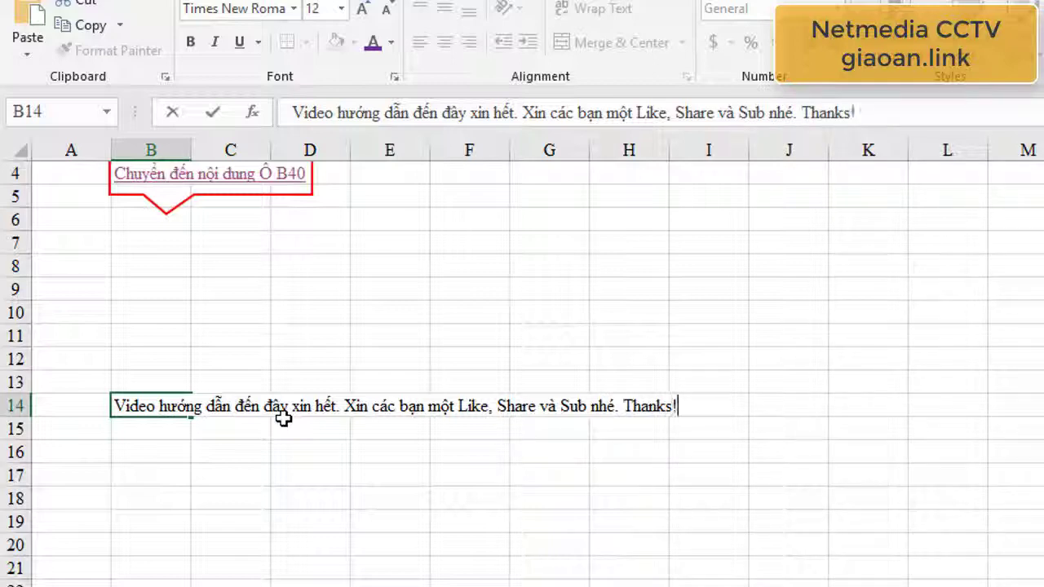